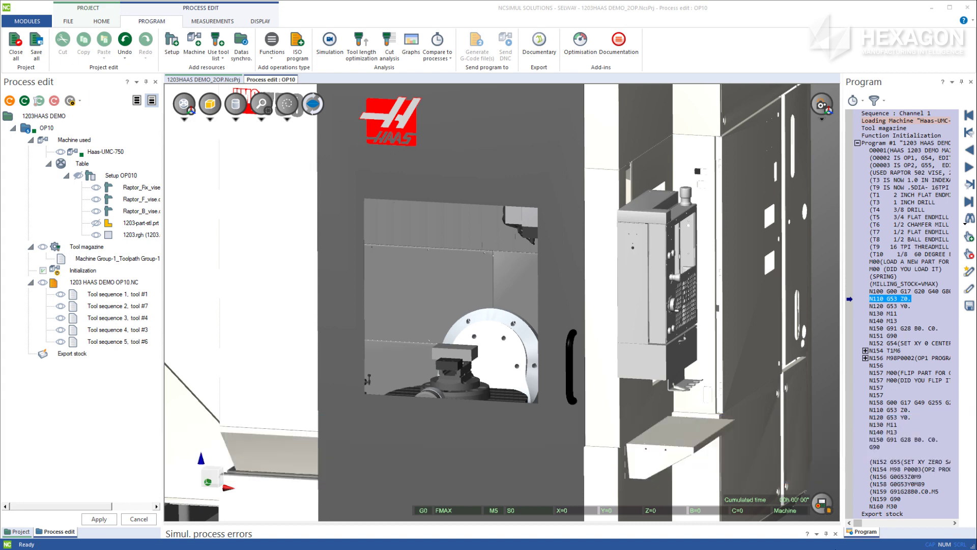
- Configure the Export stock operation for 1203.rgh as STL binary, file name OP20_roughStock, unit in, referenced to the model axis system
{"action": "left_click", "coordinate": [273, 44]}
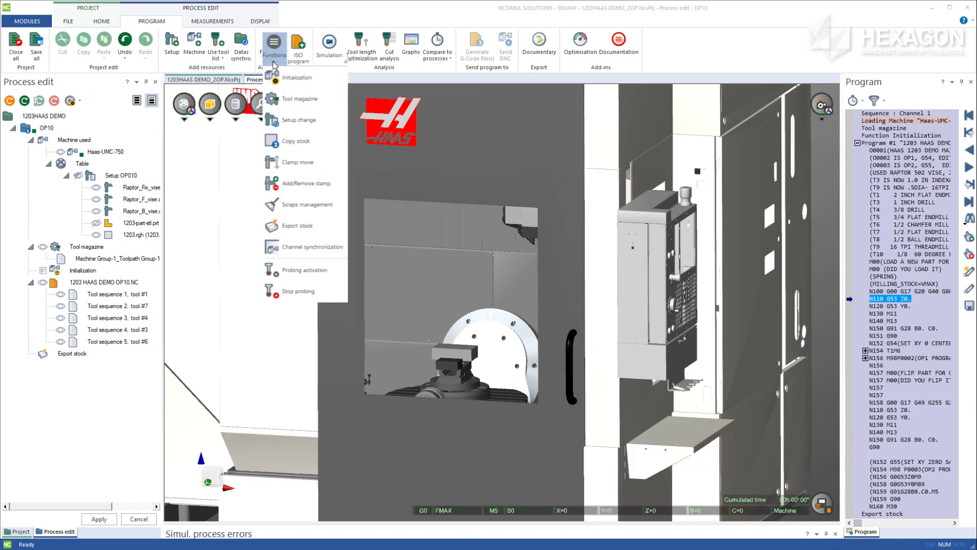
{"action": "left_click", "coordinate": [297, 229]}
{"action": "left_click", "coordinate": [64, 353]}
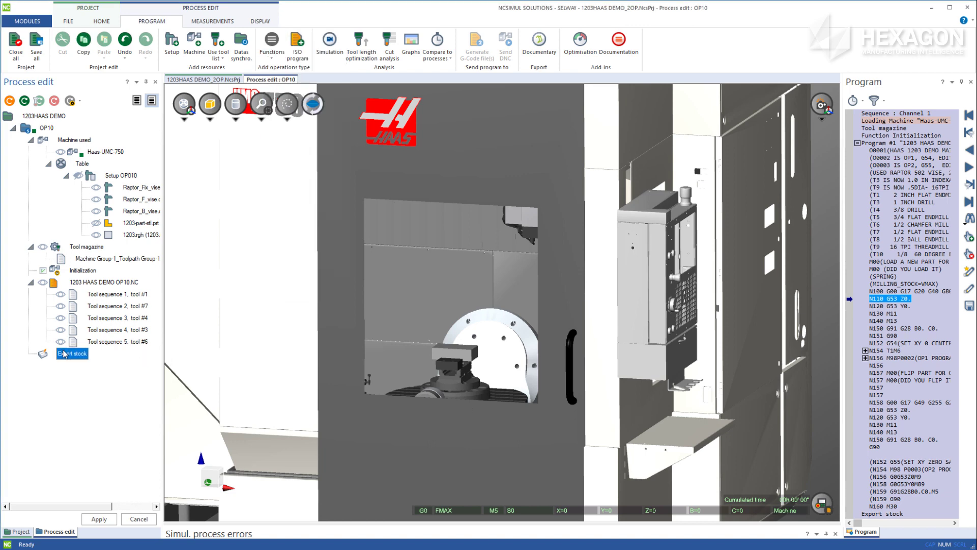
{"action": "double_click", "coordinate": [63, 354]}
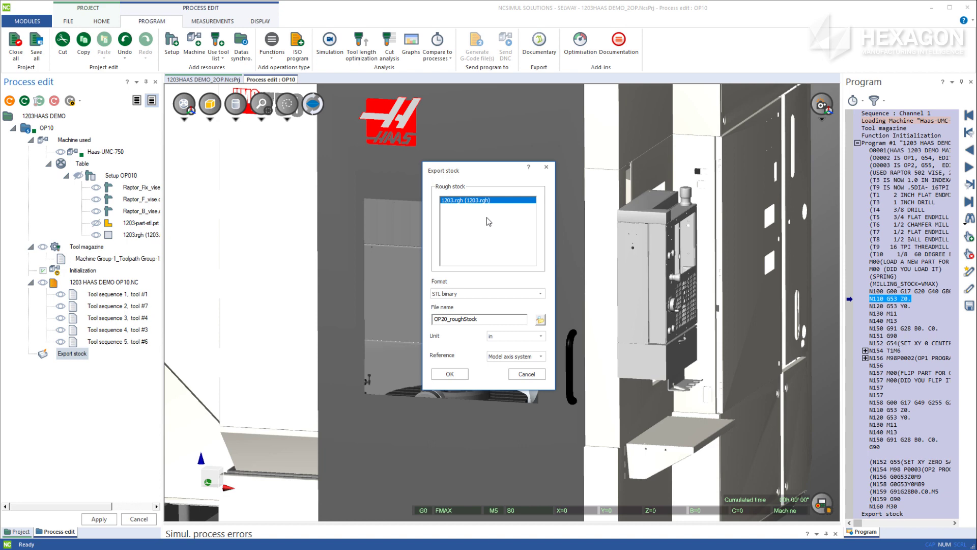
{"action": "left_click", "coordinate": [475, 294]}
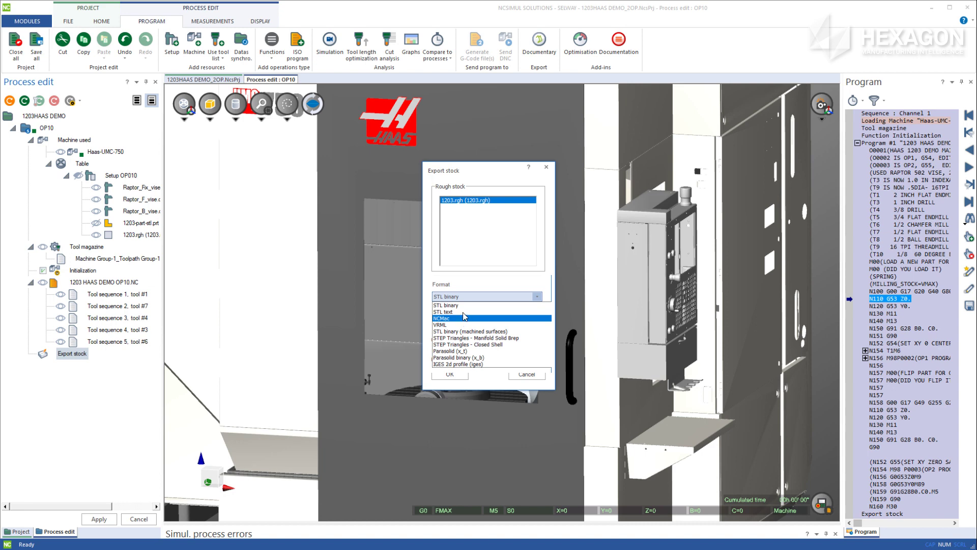
{"action": "left_click", "coordinate": [463, 296]}
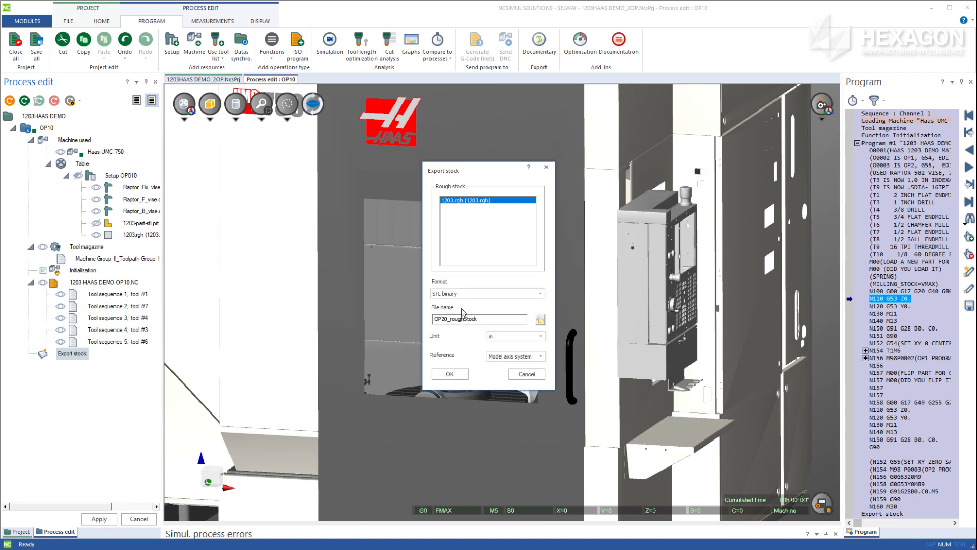
{"action": "left_click", "coordinate": [463, 373]}
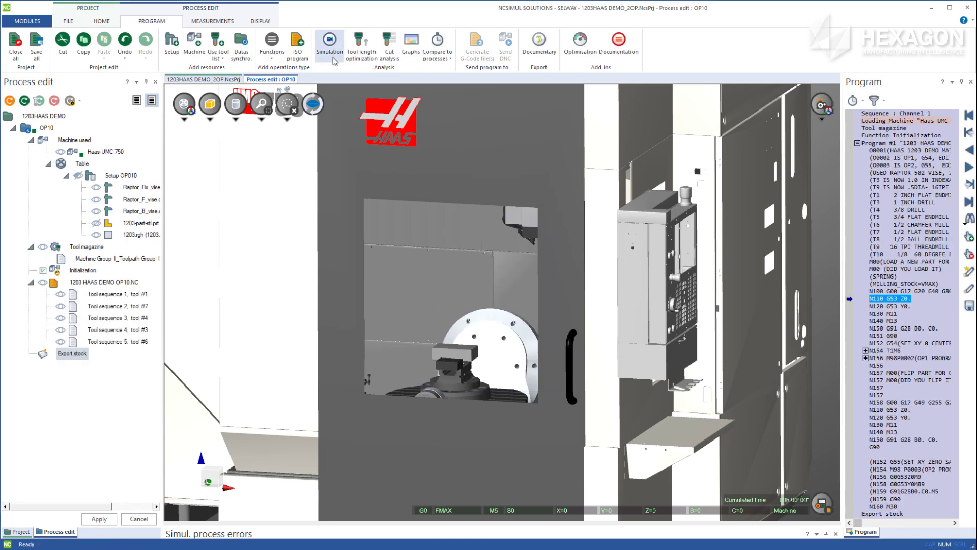
- Run the OP10 simulation through to the end of the sequence with the display speed at 400 blocks
{"action": "left_click", "coordinate": [330, 45]}
{"action": "left_click_drag", "start_coordinate": [442, 38], "coordinate": [485, 38]}
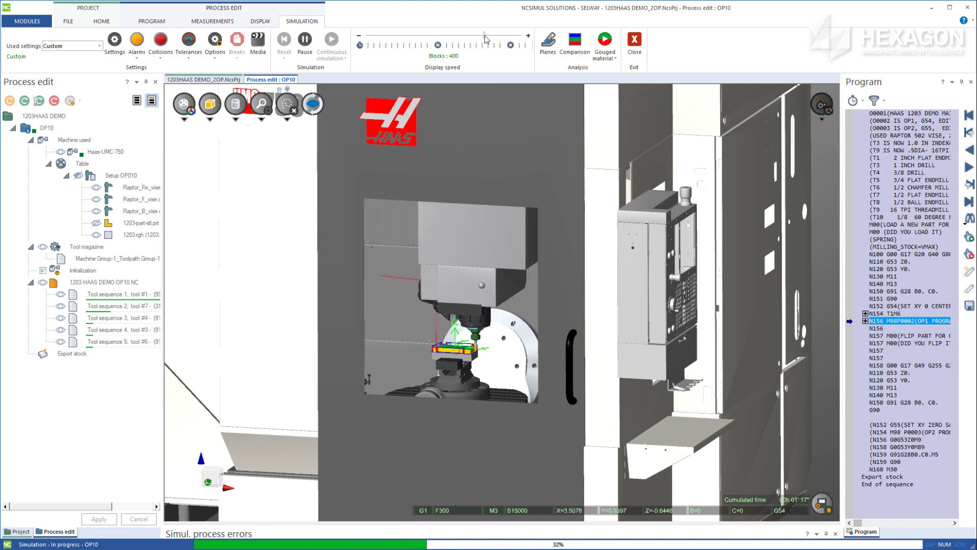
{"action": "middle_click_drag", "start_coordinate": [460, 196], "coordinate": [461, 217]}
{"action": "left_click", "coordinate": [287, 104]}
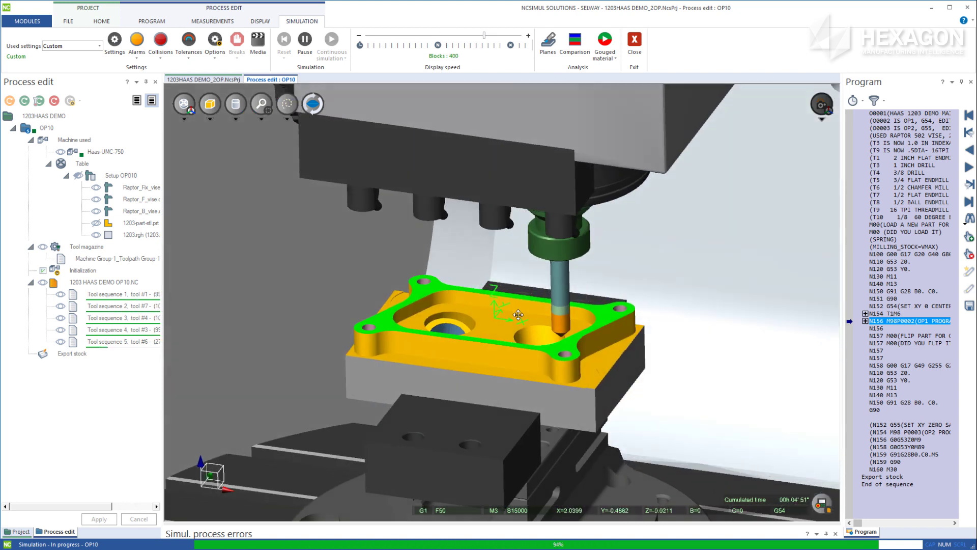
{"action": "middle_click_drag", "start_coordinate": [464, 110], "coordinate": [466, 135]}
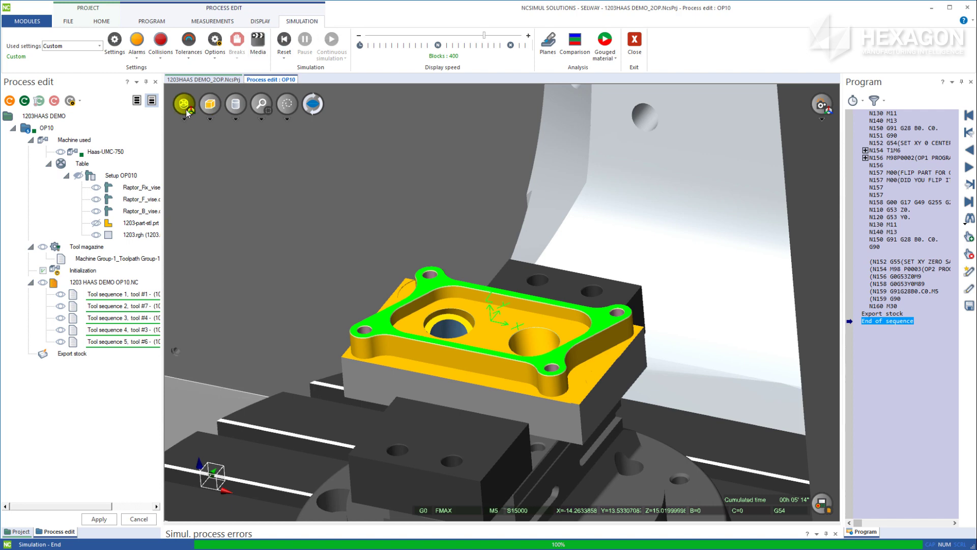
{"action": "left_click", "coordinate": [185, 106]}
{"action": "mouse_move", "coordinate": [523, 247]}
{"action": "middle_mouse_down"}
{"action": "mouse_move", "coordinate": [532, 310]}
{"action": "mouse_move", "coordinate": [522, 233]}
{"action": "middle_mouse_up"}
- Store Setup OP010 in the library as Base-OP20 in the Models folder and apply the setup
{"action": "double_click", "coordinate": [120, 175]}
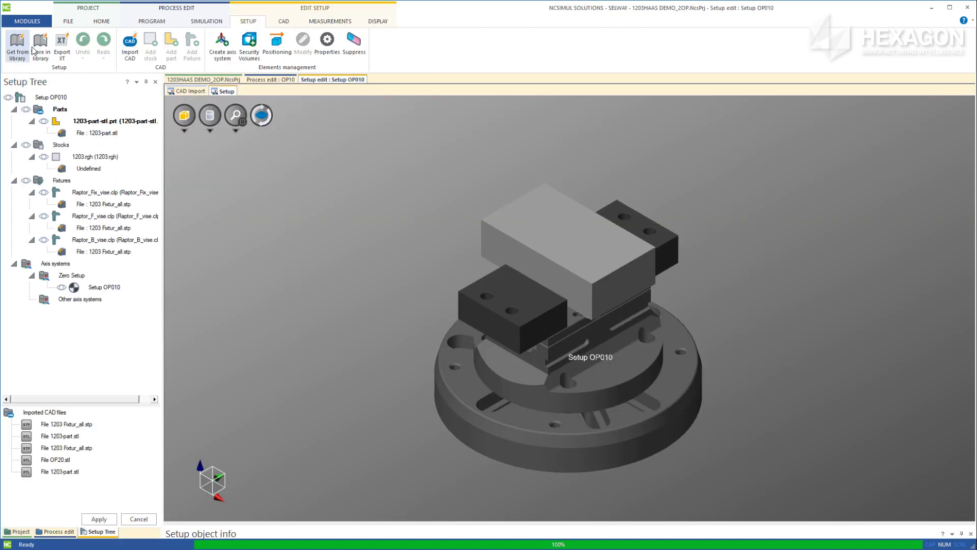
{"action": "left_click", "coordinate": [34, 50]}
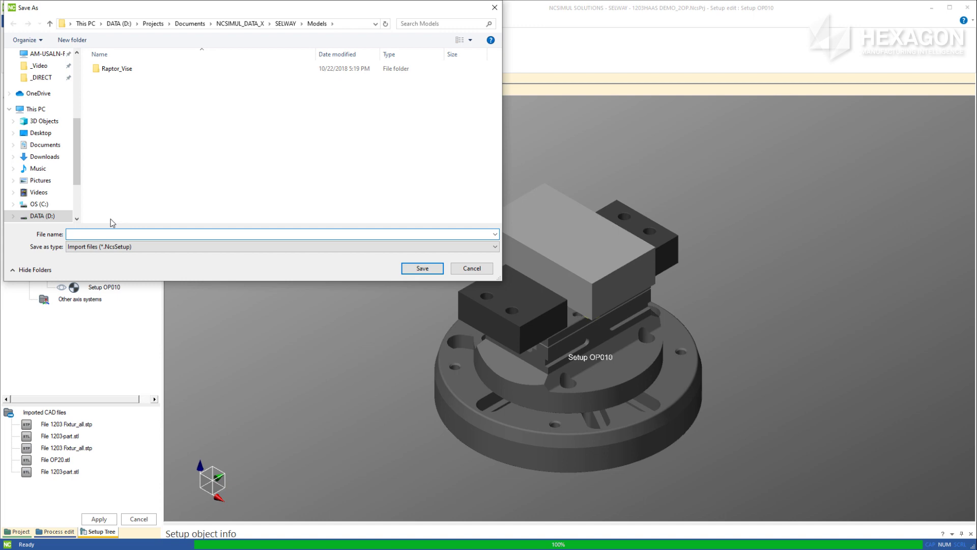
{"action": "type", "text": "Base-OP20"}
{"action": "key", "text": "Return"}
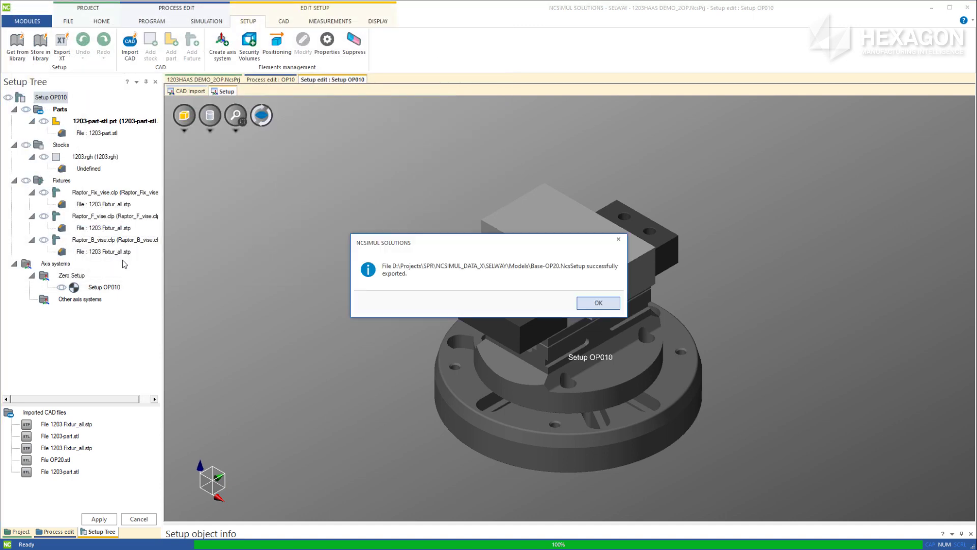
{"action": "left_click", "coordinate": [615, 305]}
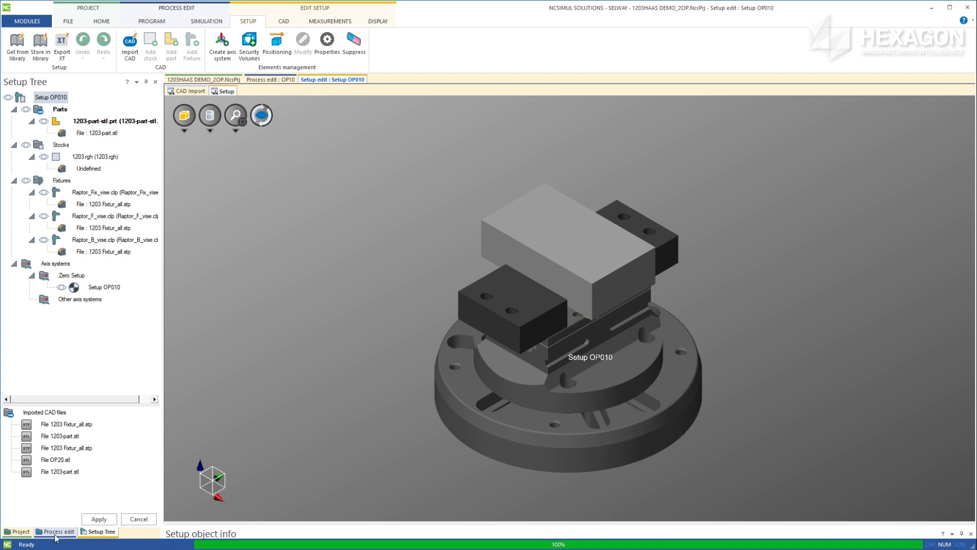
{"action": "left_click", "coordinate": [102, 519]}
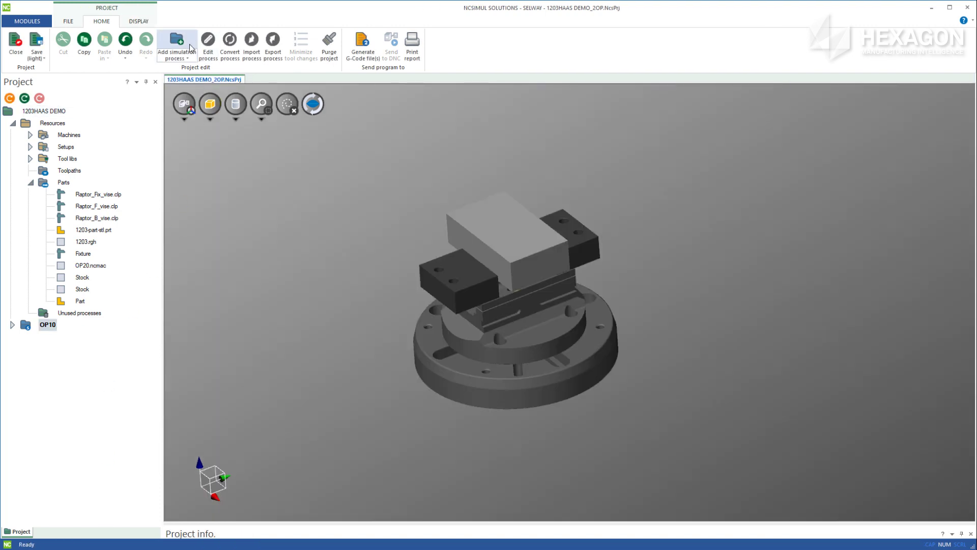
- Add a new simulation process to the project and create an empty setup in it
{"action": "left_click", "coordinate": [190, 54]}
{"action": "left_click", "coordinate": [204, 94]}
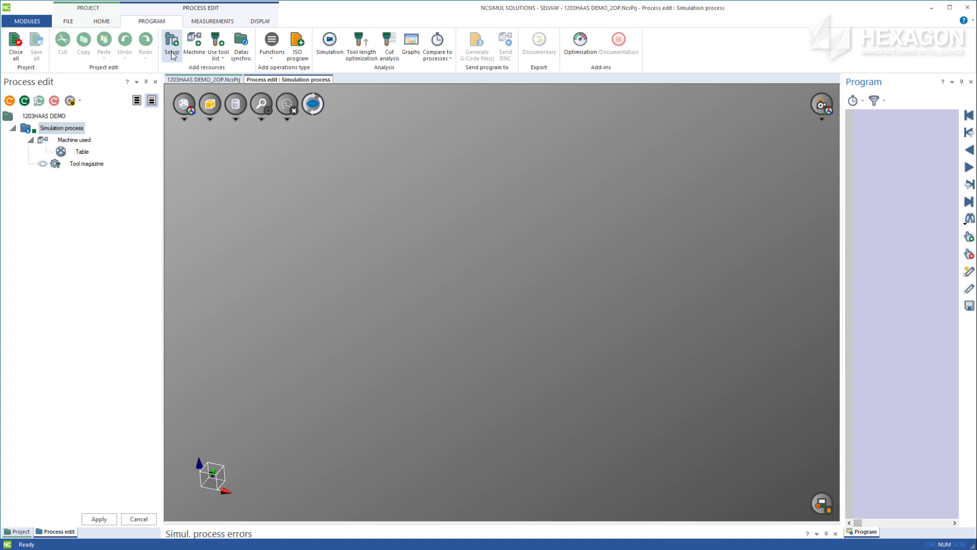
{"action": "left_click", "coordinate": [171, 51]}
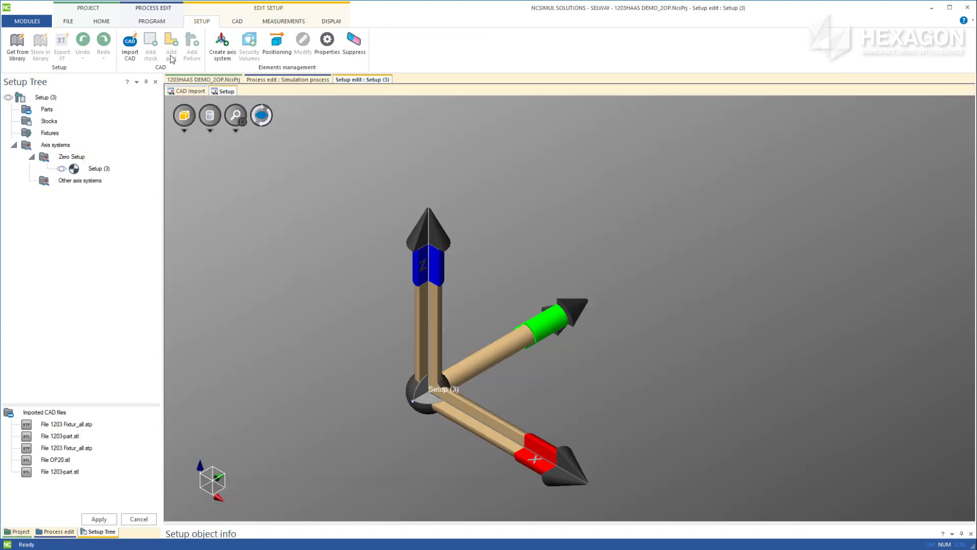
- Load Base-OP20.NcsSetup from the library into the new setup and remove its 1203.rgh stock
{"action": "left_click", "coordinate": [21, 47]}
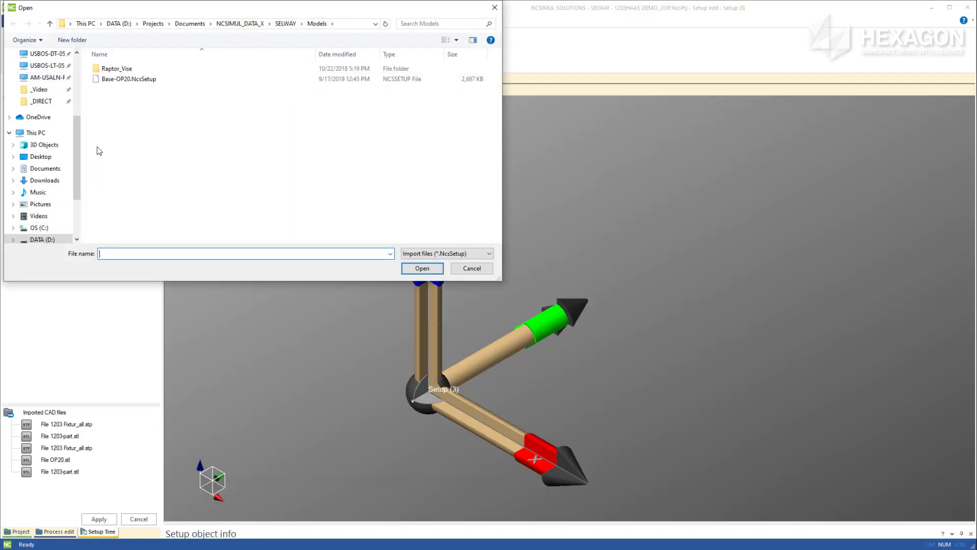
{"action": "left_click", "coordinate": [113, 82]}
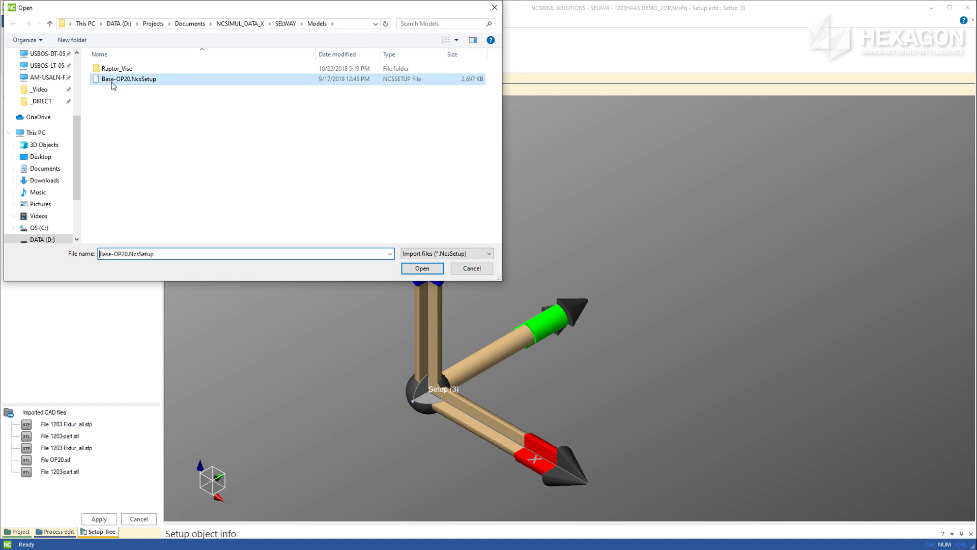
{"action": "left_click", "coordinate": [422, 269]}
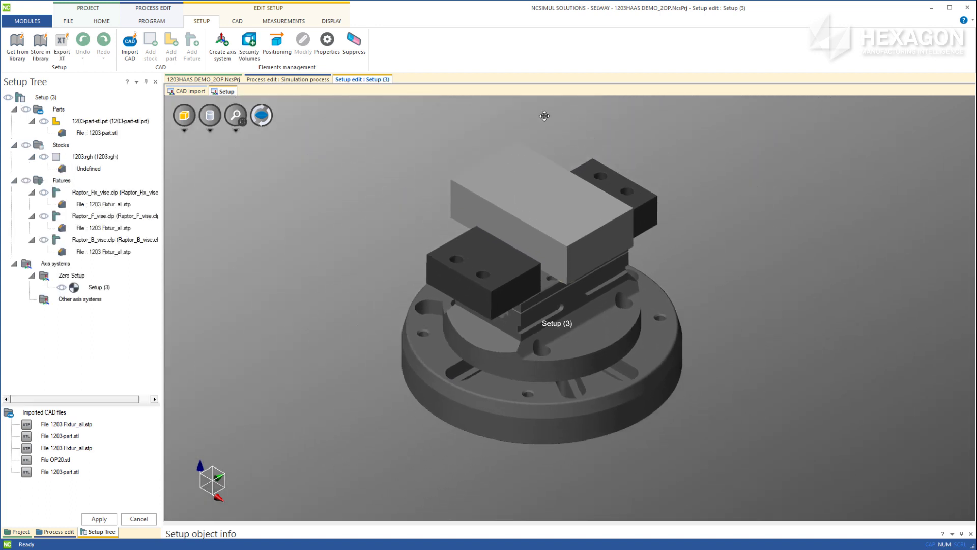
{"action": "mouse_move", "coordinate": [534, 210]}
{"action": "middle_mouse_down"}
{"action": "mouse_move", "coordinate": [534, 179]}
{"action": "mouse_move", "coordinate": [533, 193]}
{"action": "middle_mouse_up"}
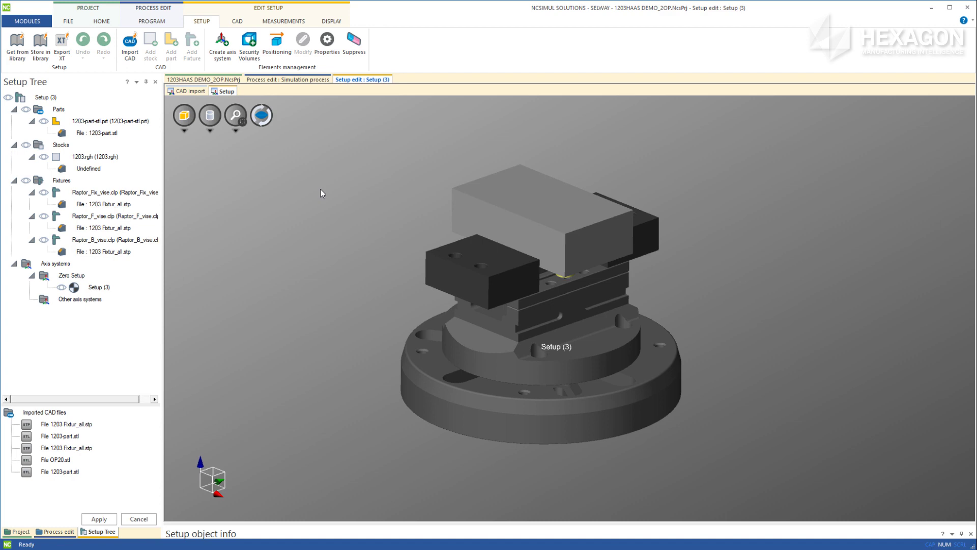
{"action": "right_click", "coordinate": [111, 157]}
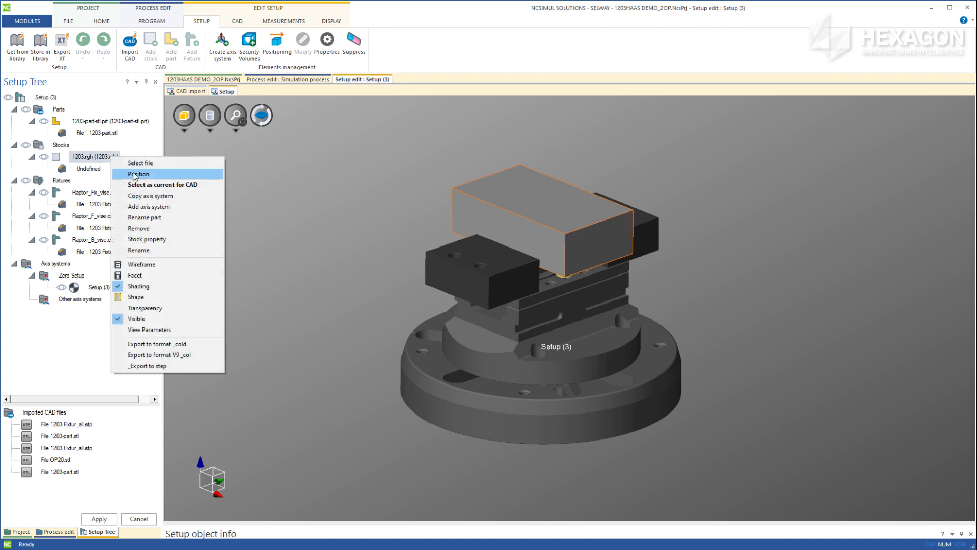
{"action": "left_click", "coordinate": [151, 228]}
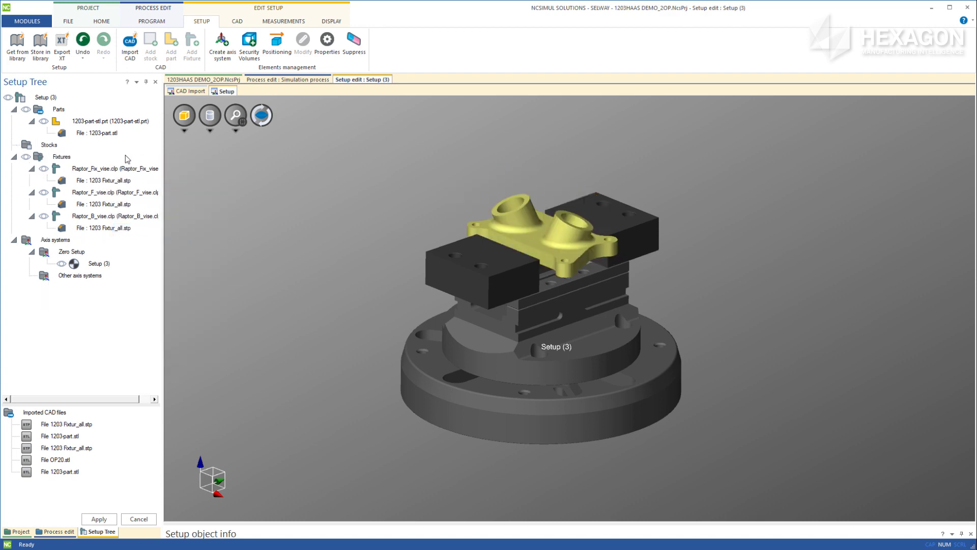
- Import the CAD file OP20_roughStock.stl from the SELWAY Simulations folder for the setup's stock
{"action": "left_click", "coordinate": [51, 145]}
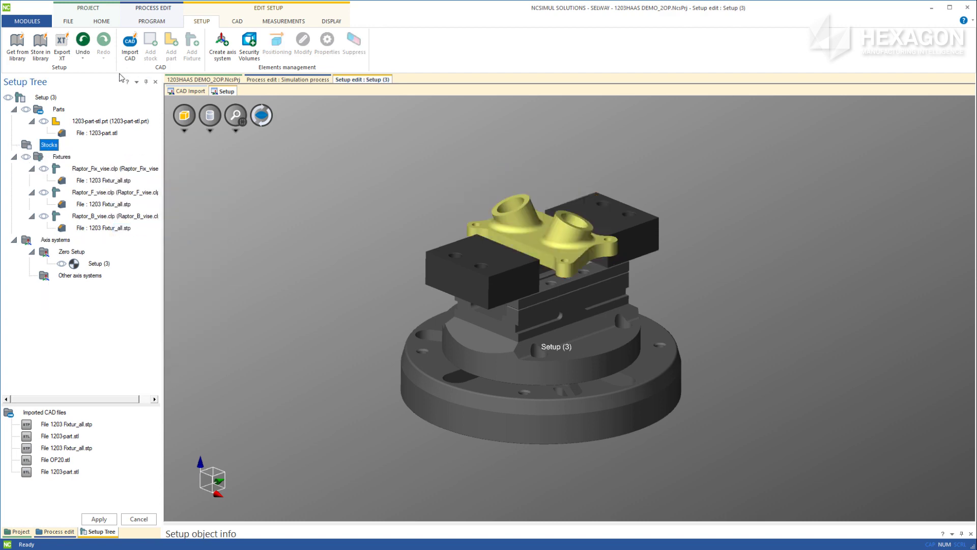
{"action": "left_click", "coordinate": [130, 45]}
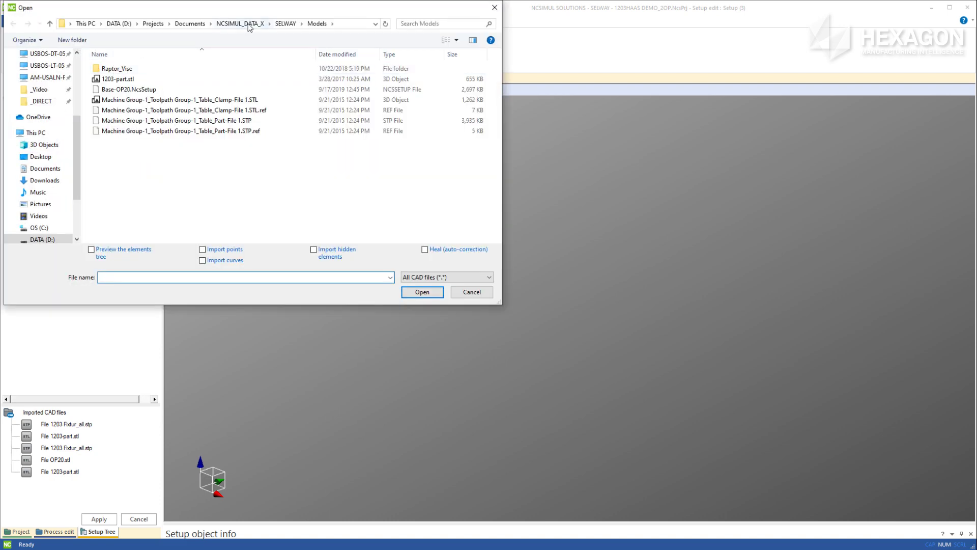
{"action": "left_click", "coordinate": [285, 23]}
{"action": "double_click", "coordinate": [117, 214]}
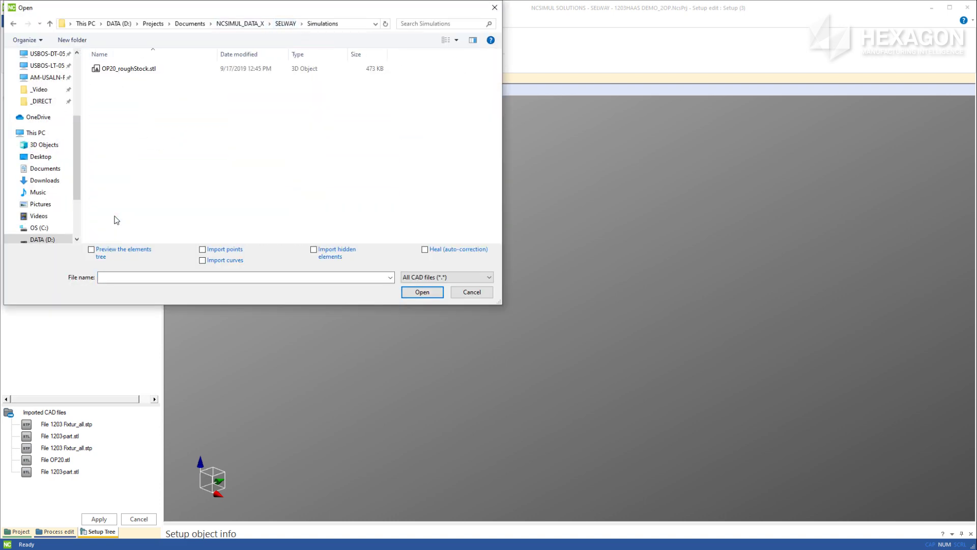
{"action": "left_click", "coordinate": [154, 71]}
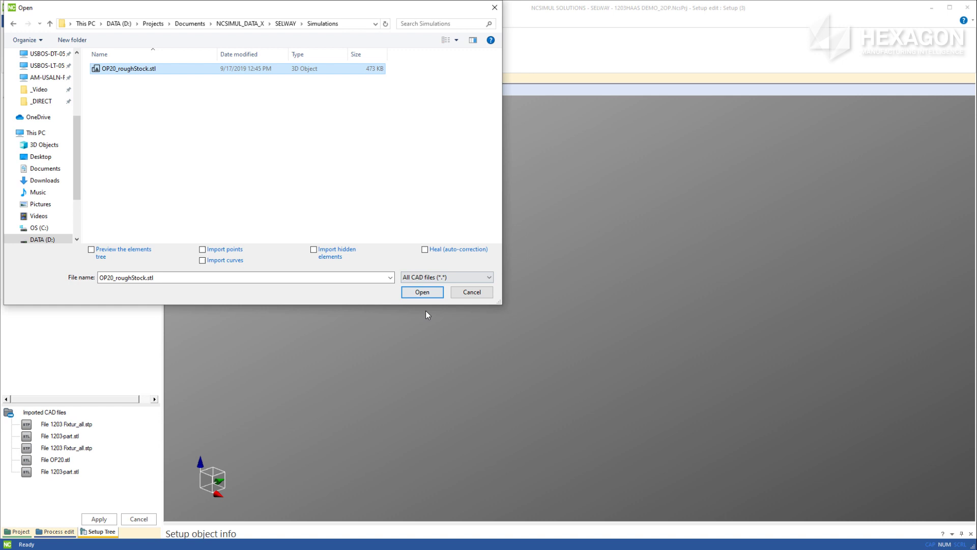
{"action": "left_click", "coordinate": [422, 291]}
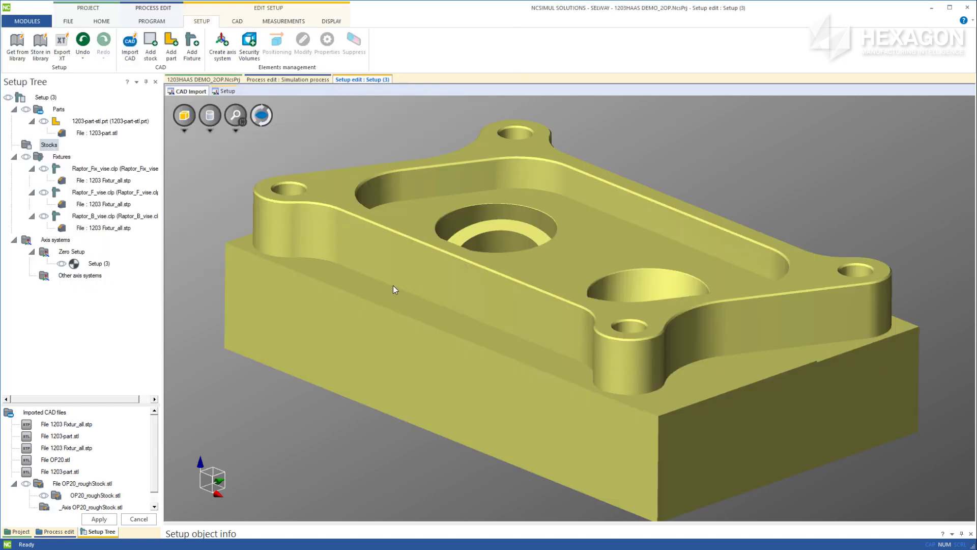
- Add the imported OP20_roughStock body to the setup as its stock
{"action": "left_click", "coordinate": [149, 45]}
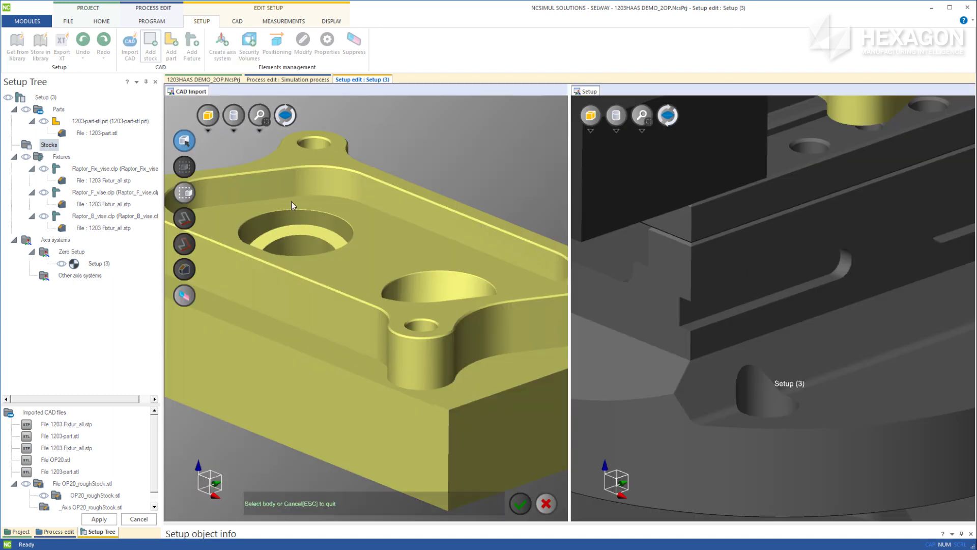
{"action": "left_click", "coordinate": [355, 274]}
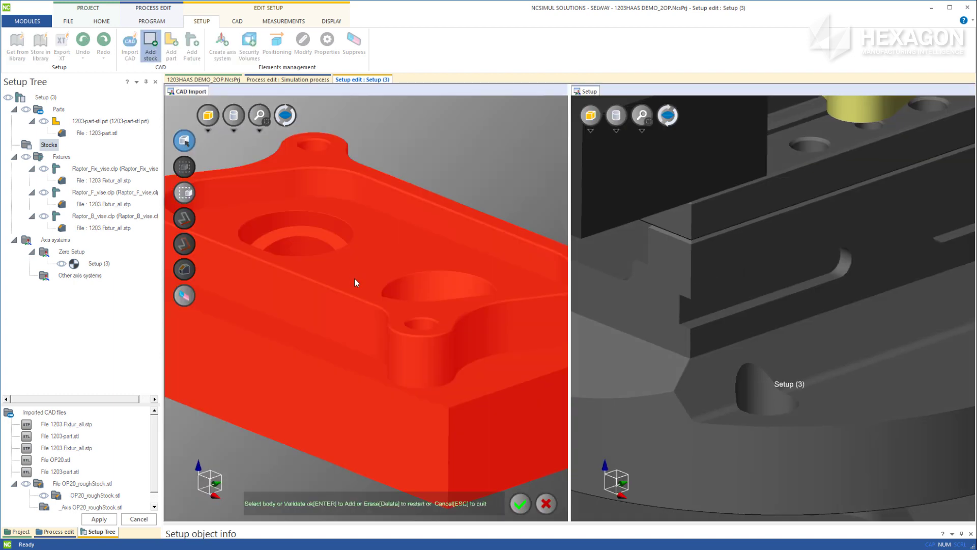
{"action": "left_click", "coordinate": [519, 504]}
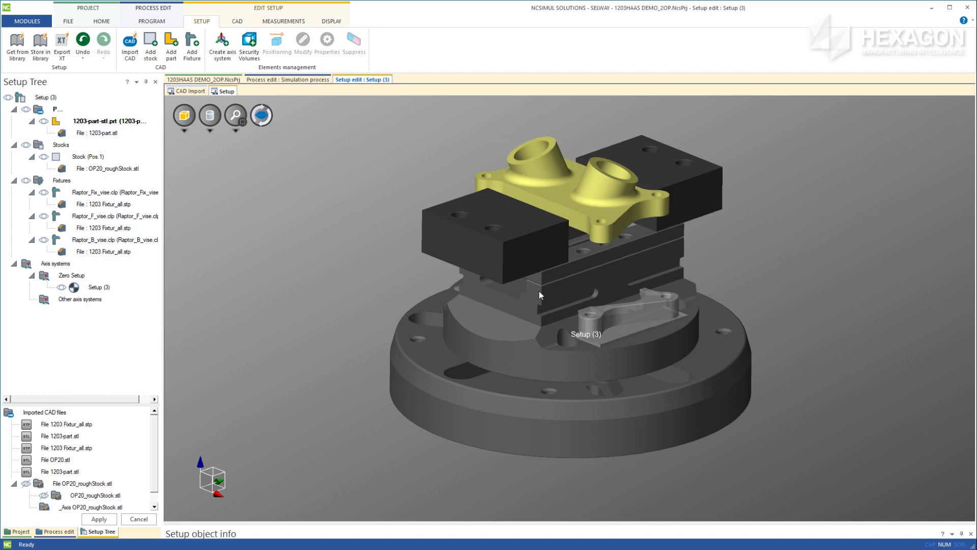
- Position the OP20_roughStock stock with its orientation along -Z and its Z position at 7 in
{"action": "left_click", "coordinate": [88, 156]}
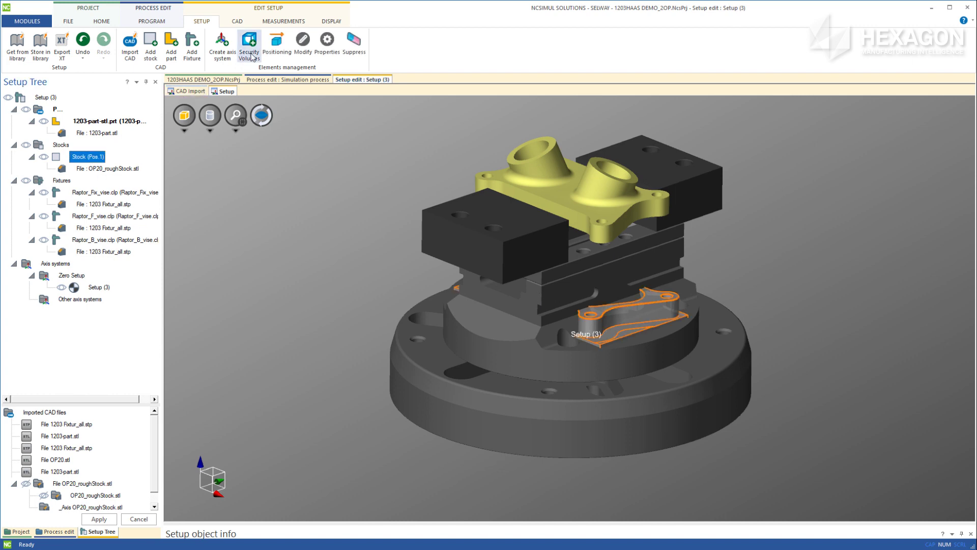
{"action": "left_click", "coordinate": [276, 47]}
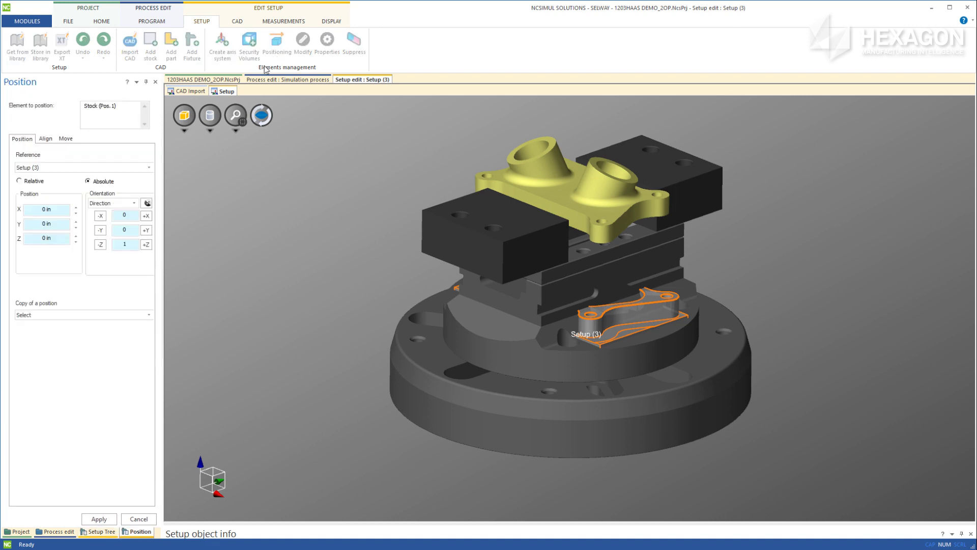
{"action": "left_click", "coordinate": [101, 244]}
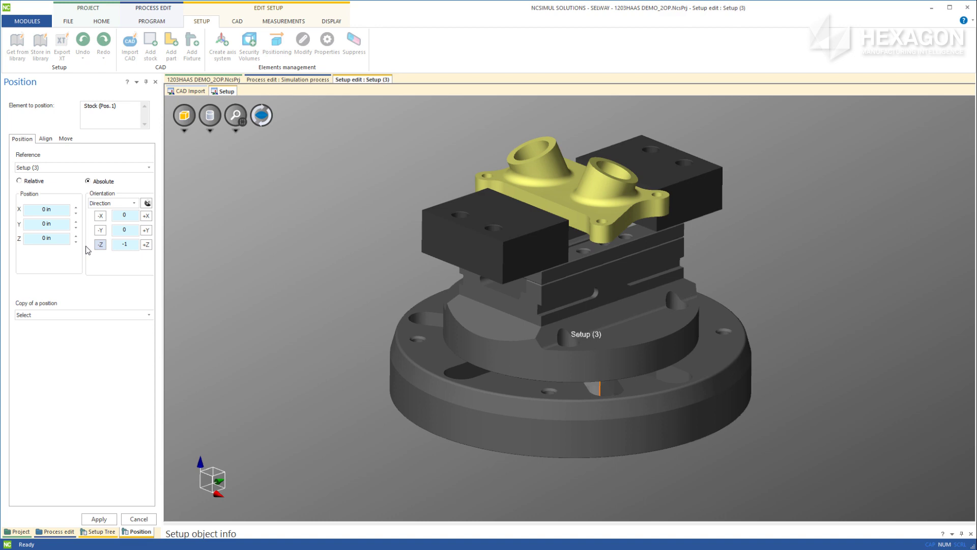
{"action": "left_click", "coordinate": [75, 235]}
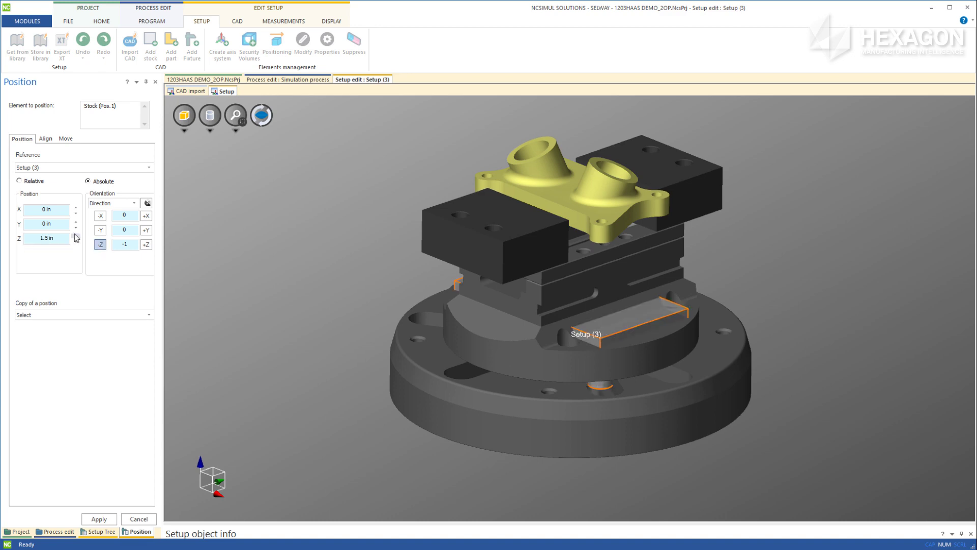
{"action": "left_click", "coordinate": [74, 235]}
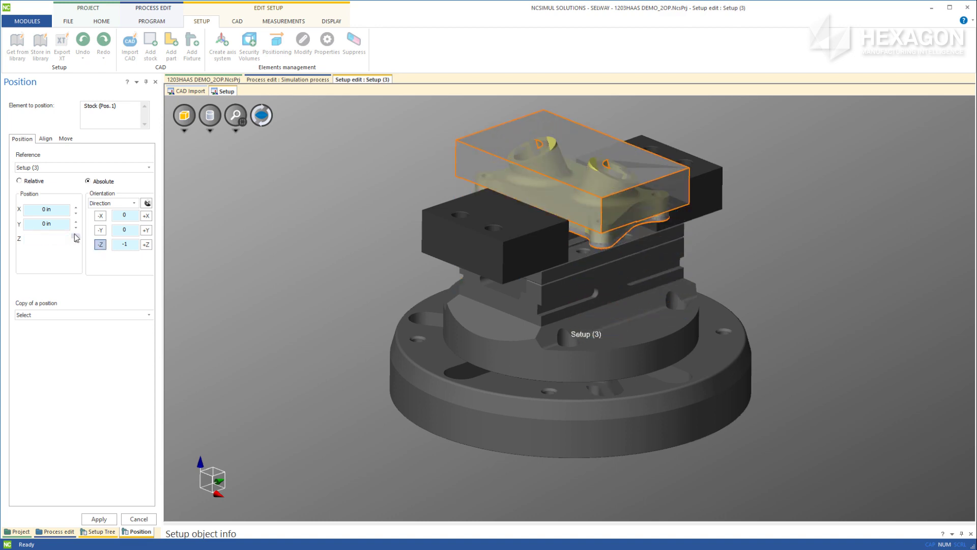
{"action": "middle_click_drag", "start_coordinate": [343, 225], "coordinate": [399, 172]}
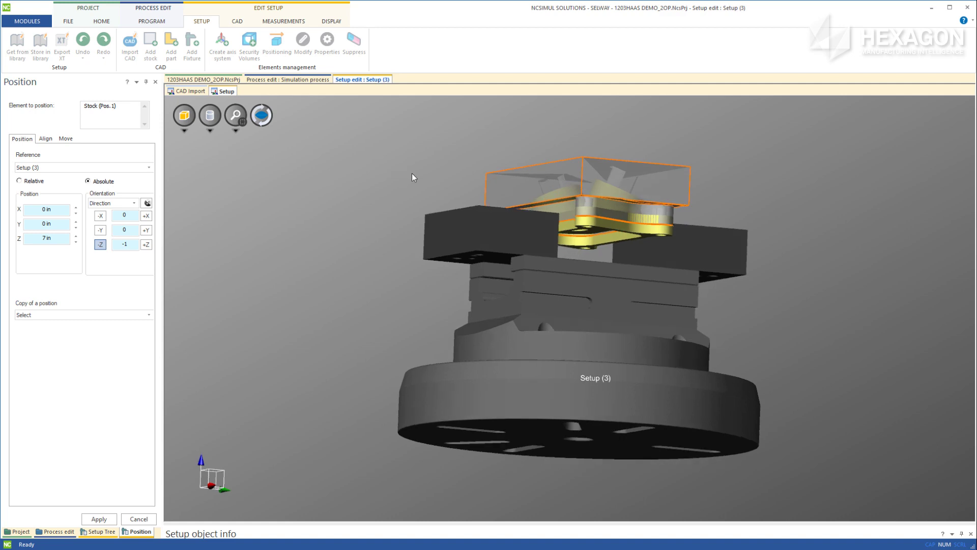
{"action": "scroll", "coordinate": [520, 197], "scroll_direction": "up", "scroll_amount": 4}
{"action": "middle_click_drag", "start_coordinate": [570, 219], "coordinate": [510, 327]}
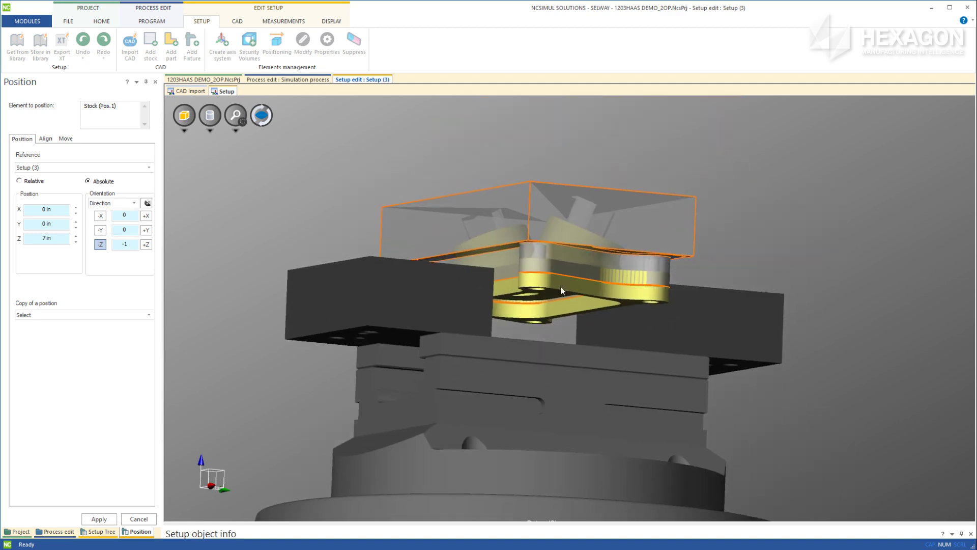
{"action": "left_click", "coordinate": [99, 519]}
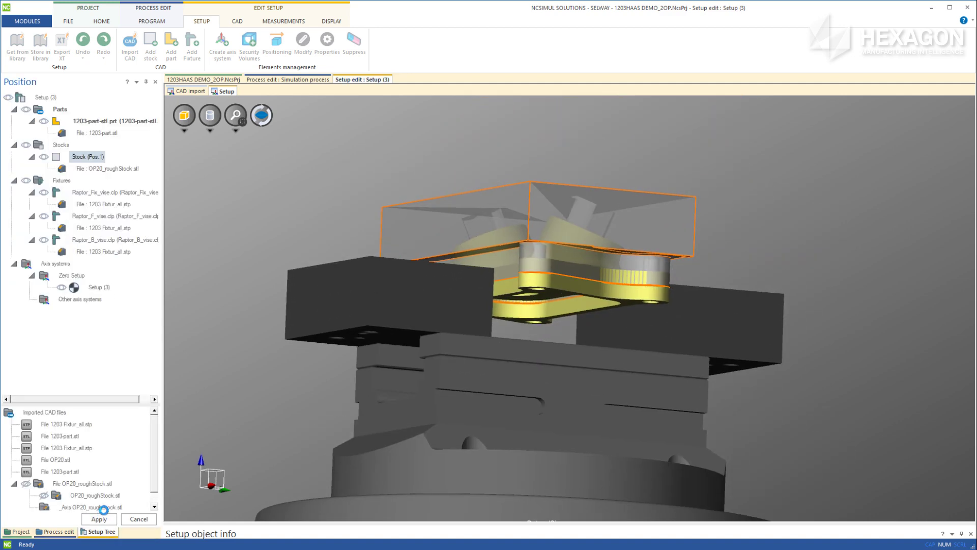
- Measure the point-to-plane distance between the part's underside and the stock's underside, hiding the part to reach the stock, and remove the measurement
{"action": "left_click", "coordinate": [283, 21]}
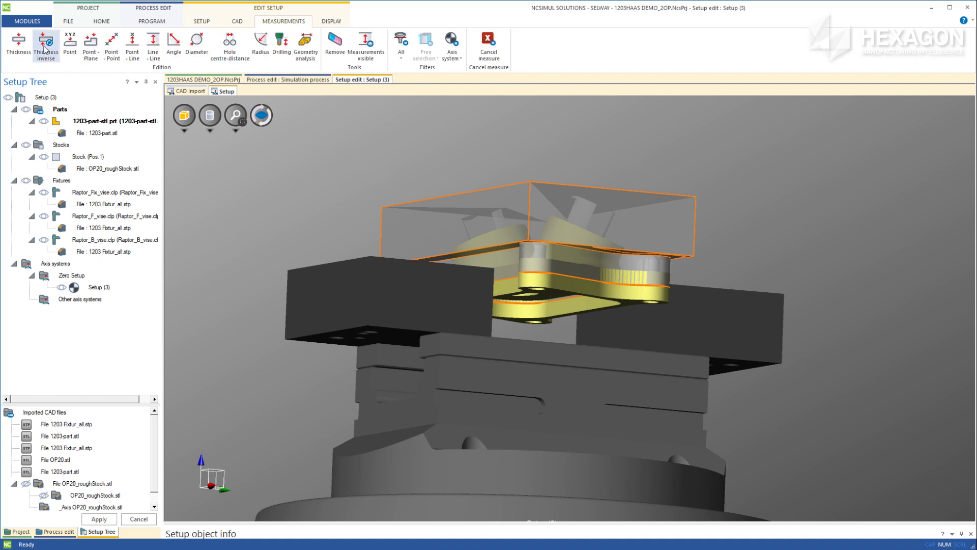
{"action": "left_click", "coordinate": [89, 46]}
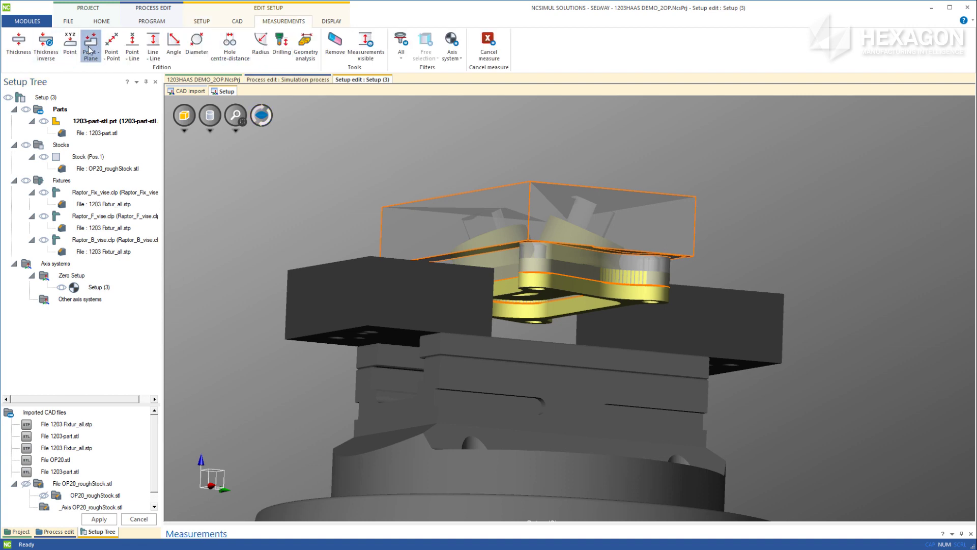
{"action": "left_click", "coordinate": [551, 293]}
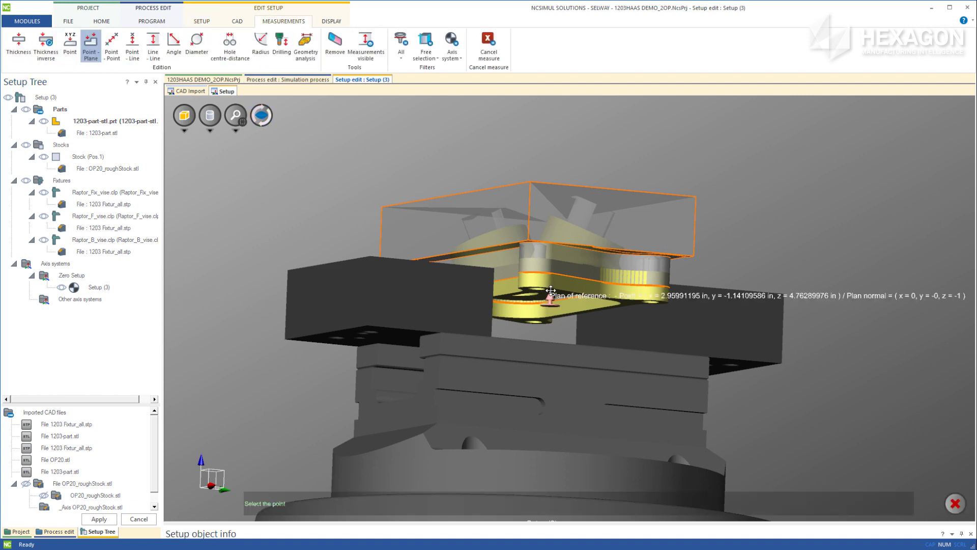
{"action": "left_click", "coordinate": [44, 121]}
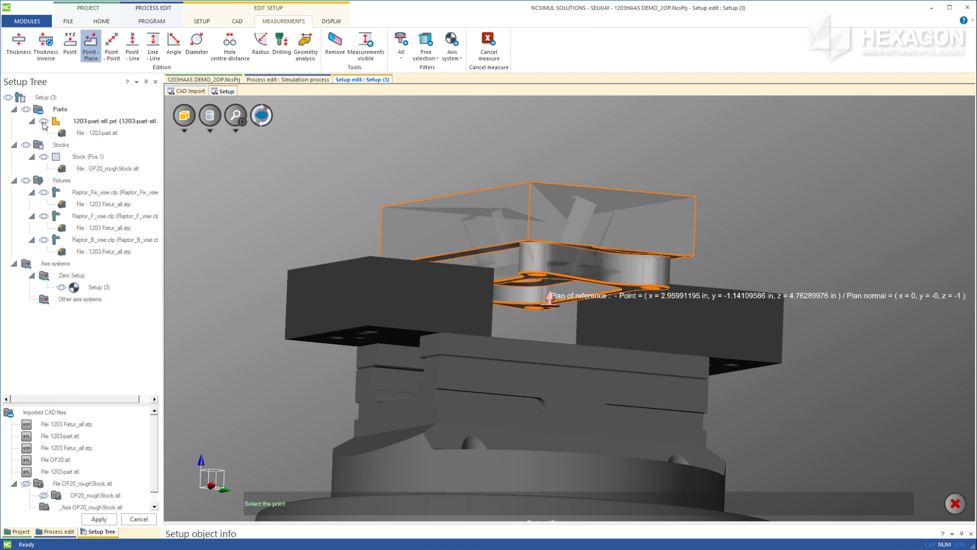
{"action": "left_click", "coordinate": [554, 281]}
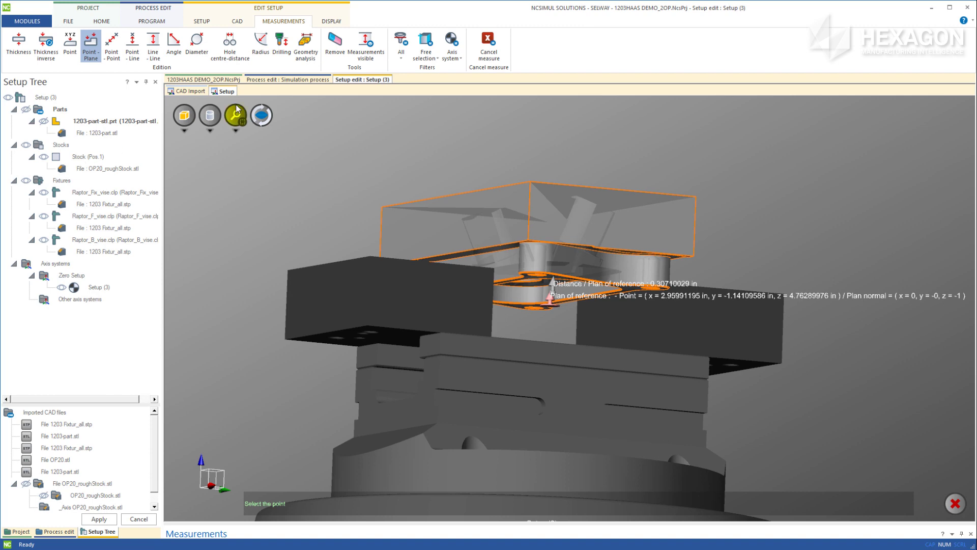
{"action": "left_click", "coordinate": [333, 53]}
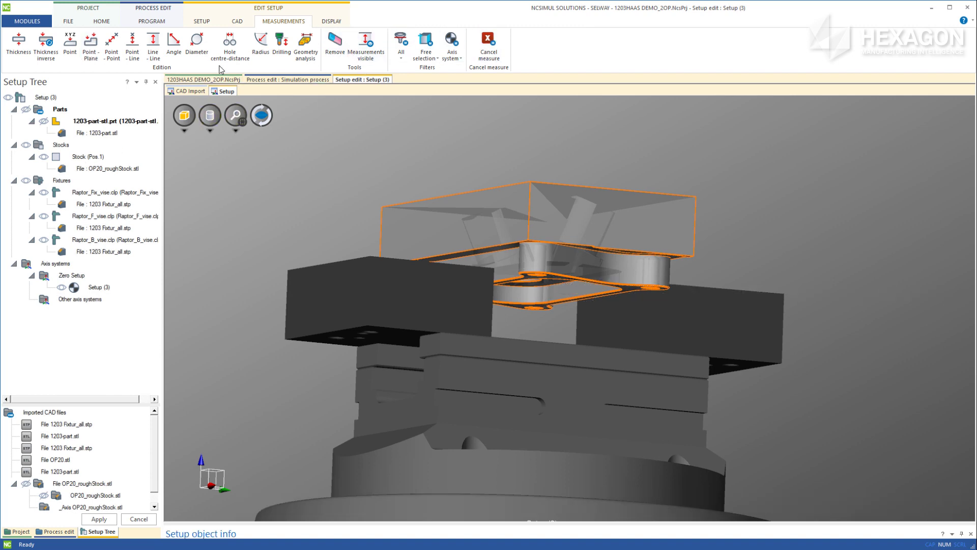
- Lower the stock by .307 in, setting its Z position to 6.693 in
{"action": "left_click", "coordinate": [201, 21]}
{"action": "left_click", "coordinate": [274, 39]}
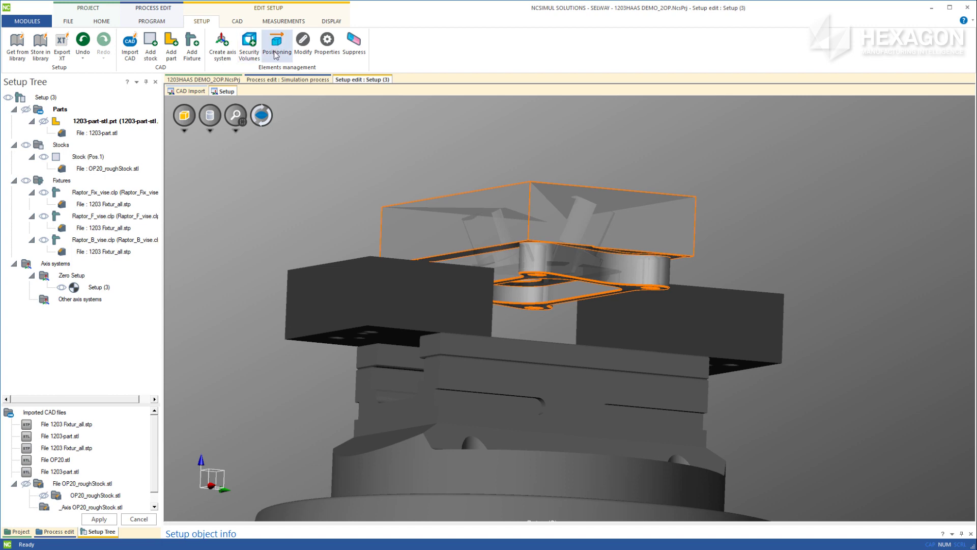
{"action": "left_click", "coordinate": [97, 158]}
{"action": "right_click", "coordinate": [95, 162]}
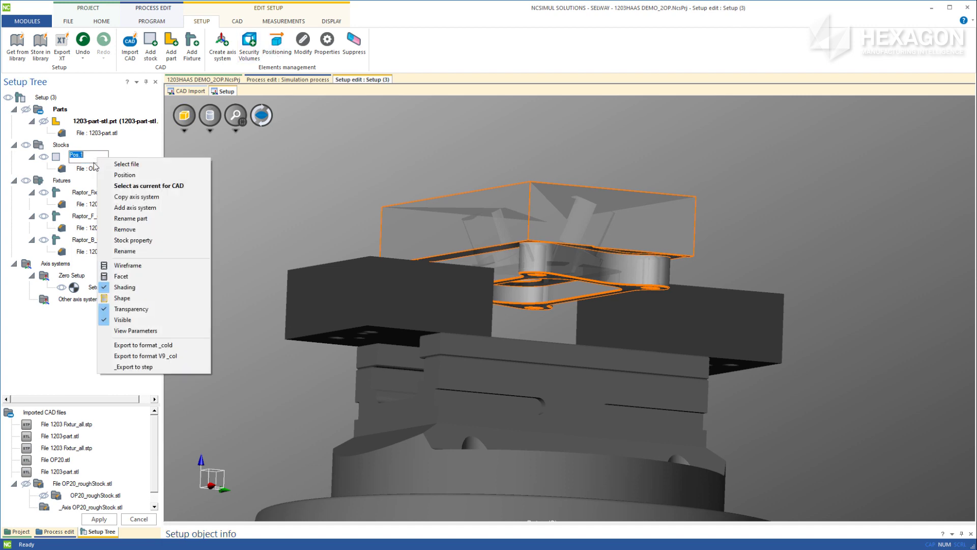
{"action": "left_click", "coordinate": [122, 175]}
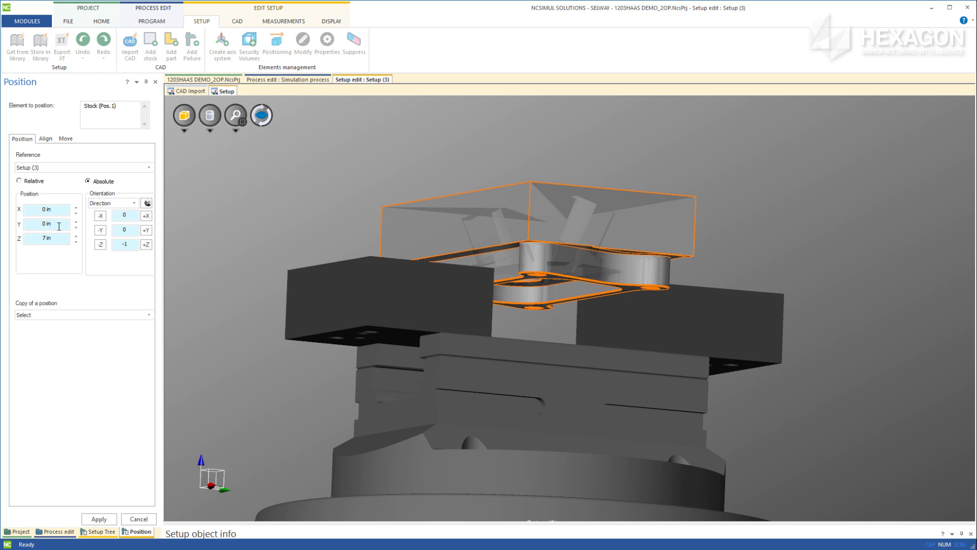
{"action": "left_click", "coordinate": [46, 238]}
{"action": "type", "text": "7-.307"}
{"action": "key", "text": "Tab"}
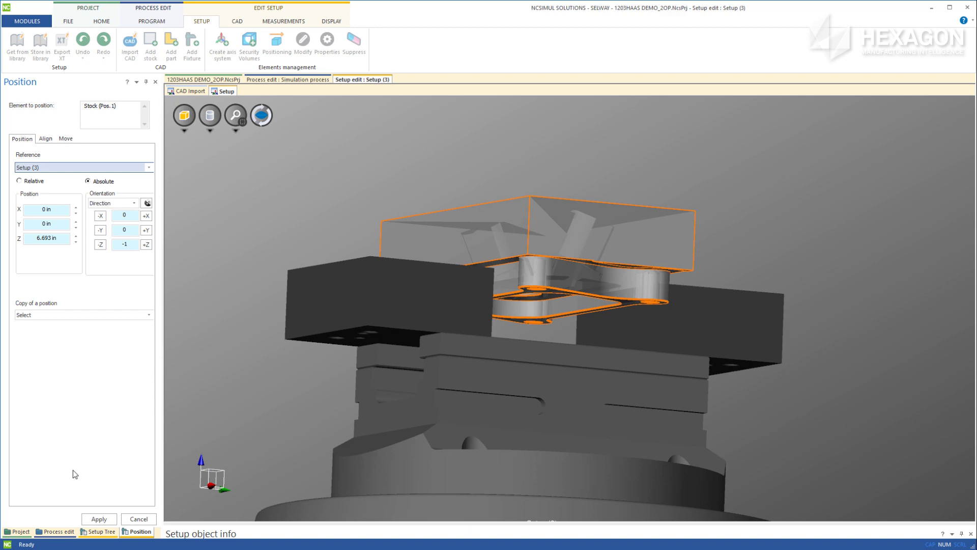
{"action": "left_click", "coordinate": [99, 519]}
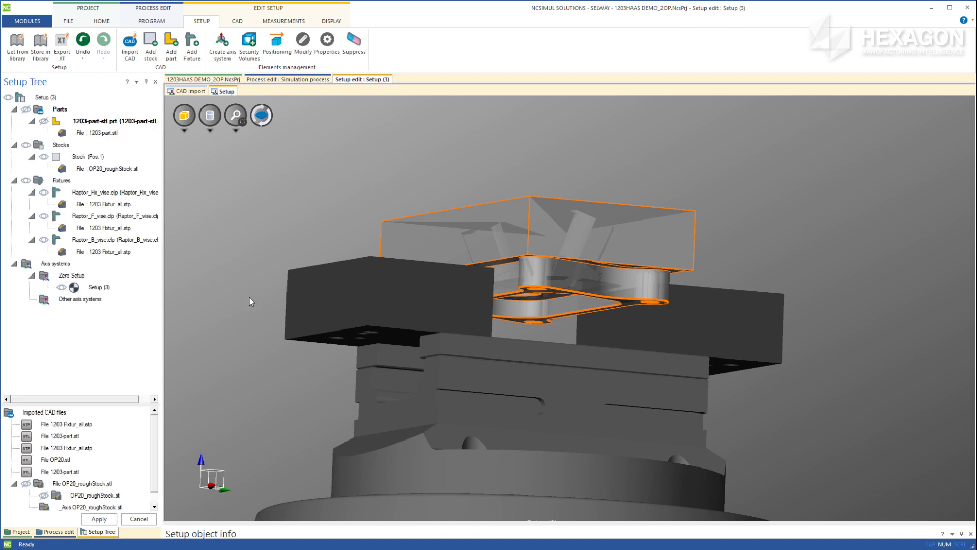
- Show the 1203-part body again and check how it sits inside the stock between the vise jaws
{"action": "left_click", "coordinate": [43, 122]}
{"action": "middle_click_drag", "start_coordinate": [467, 220], "coordinate": [507, 278]}
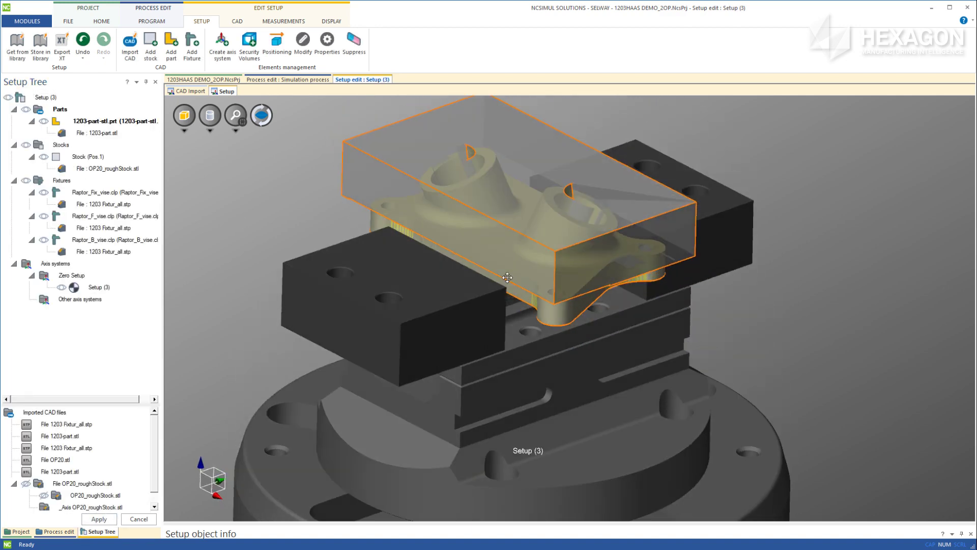
{"action": "left_click", "coordinate": [96, 289]}
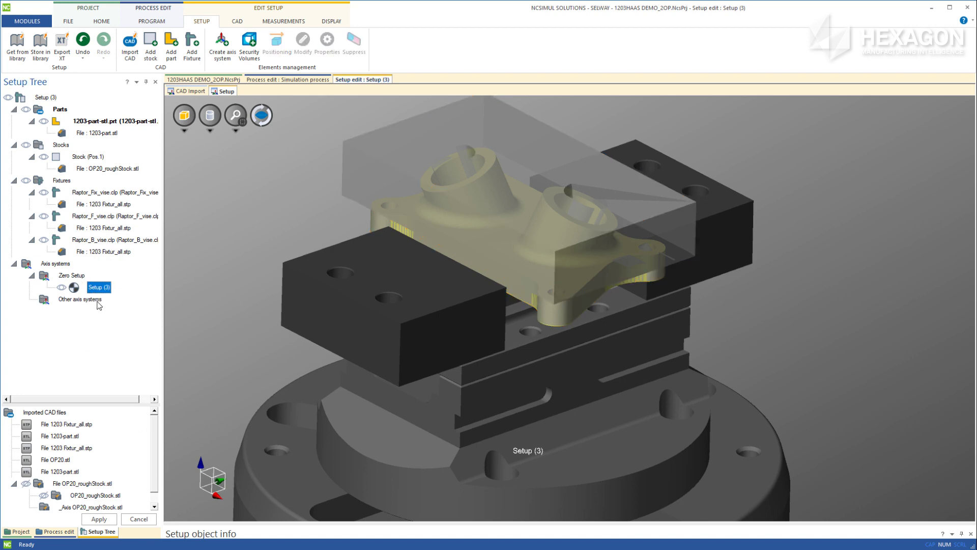
{"action": "middle_click_drag", "start_coordinate": [478, 315], "coordinate": [479, 287]}
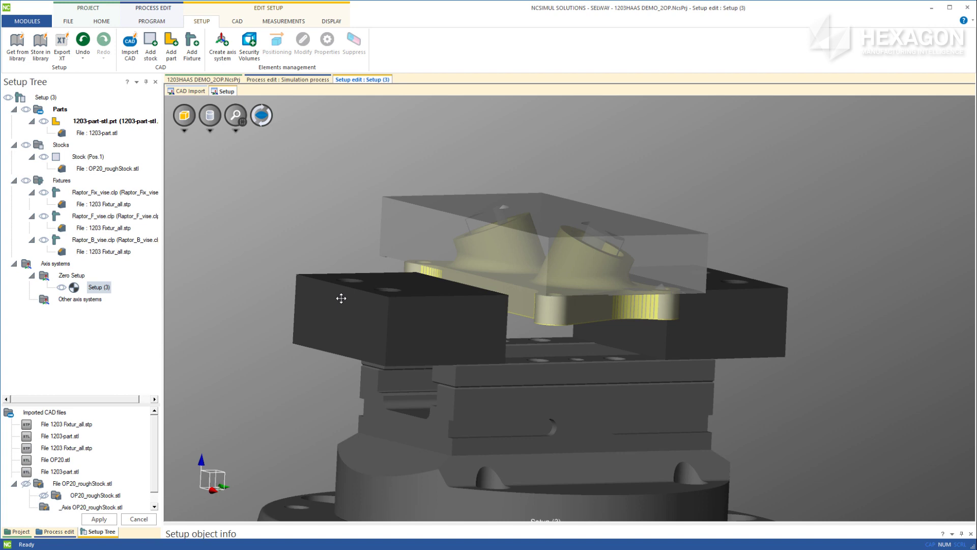
- Create an axis system under Other axis systems, raised along Z from the setup origin towards the part's underside
{"action": "right_click", "coordinate": [85, 300]}
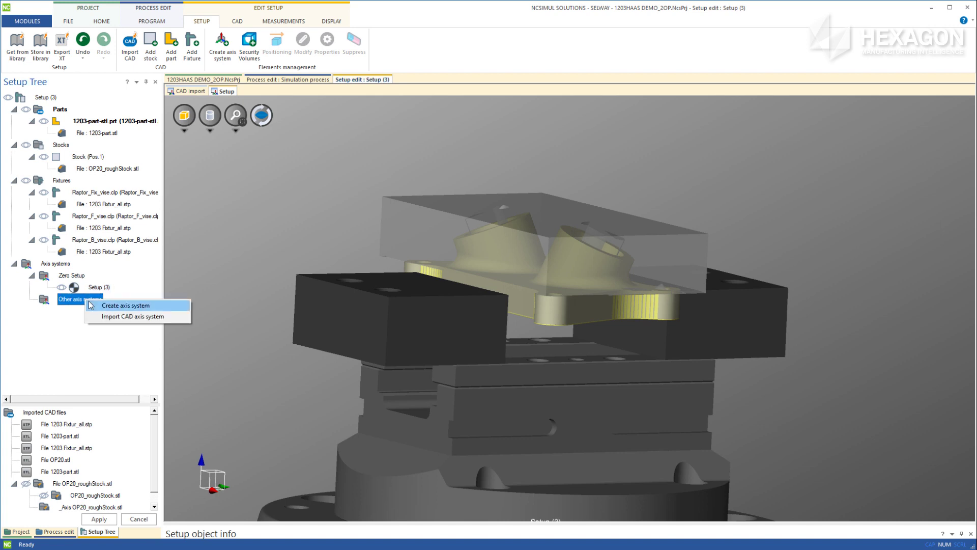
{"action": "left_click", "coordinate": [122, 306]}
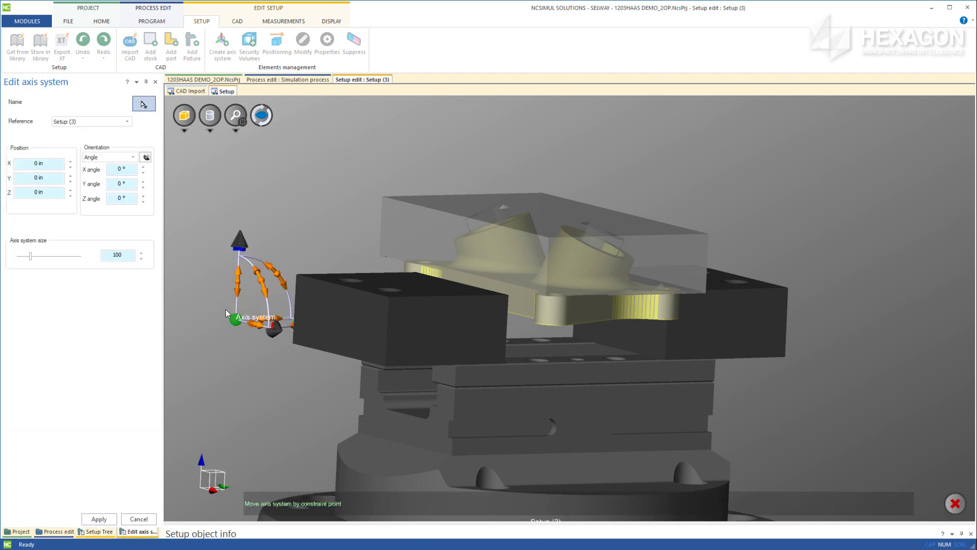
{"action": "left_click", "coordinate": [54, 178]}
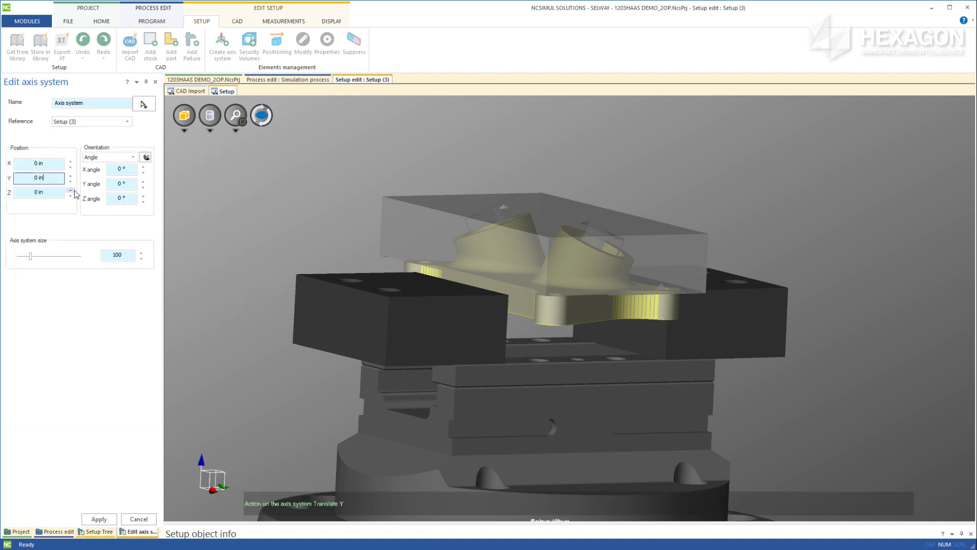
{"action": "left_click", "coordinate": [71, 191]}
{"action": "left_click", "coordinate": [71, 191]}
{"action": "left_click", "coordinate": [70, 190]}
{"action": "left_click", "coordinate": [71, 191]}
{"action": "left_click", "coordinate": [71, 191]}
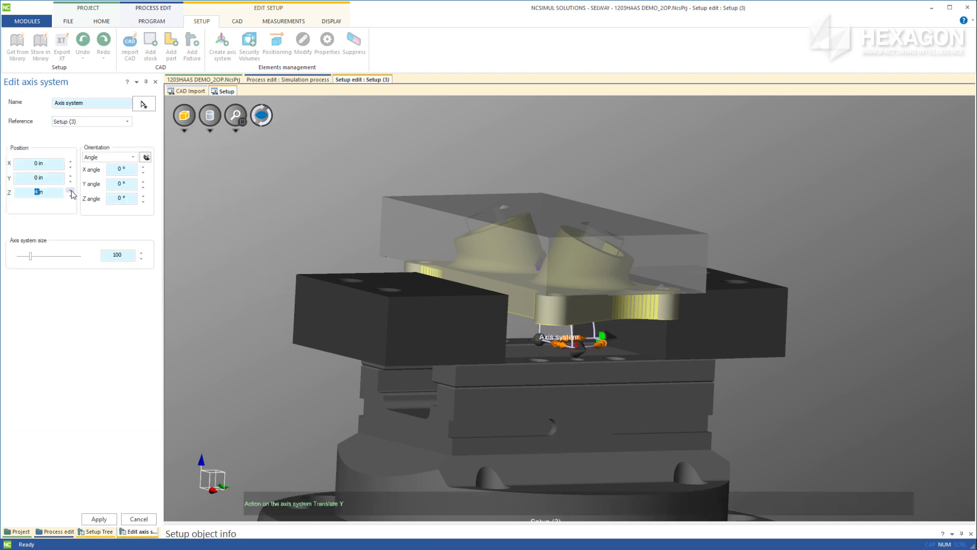
{"action": "left_click", "coordinate": [71, 191]}
{"action": "middle_click_drag", "start_coordinate": [561, 303], "coordinate": [572, 277]}
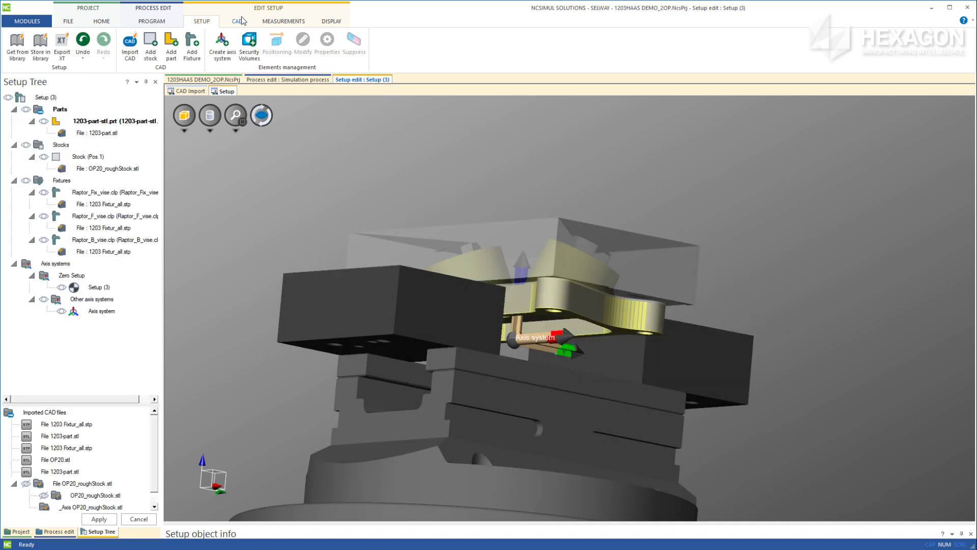
- Measure the XYZ coordinates of a point on the part's underside
{"action": "left_click", "coordinate": [242, 19]}
{"action": "left_click", "coordinate": [275, 22]}
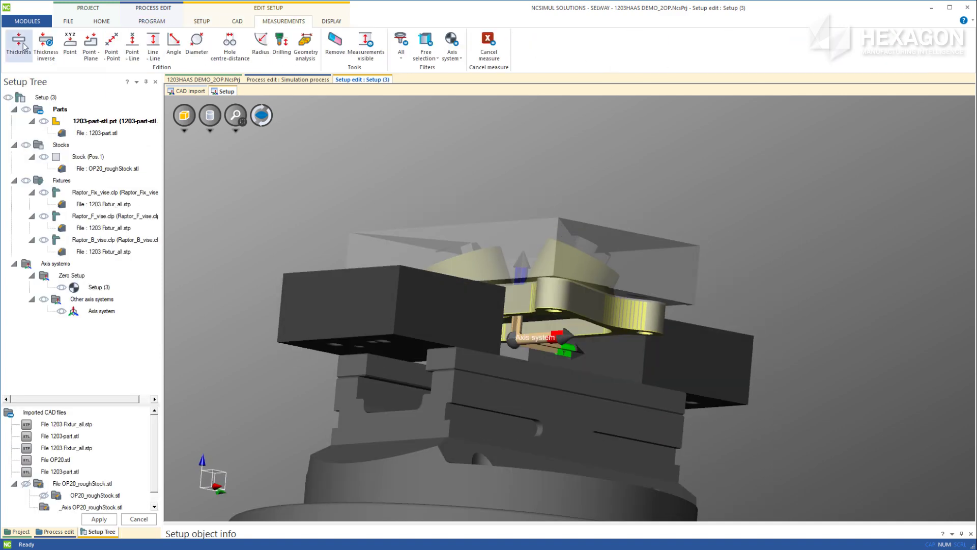
{"action": "left_click", "coordinate": [76, 46]}
{"action": "left_click", "coordinate": [566, 313]}
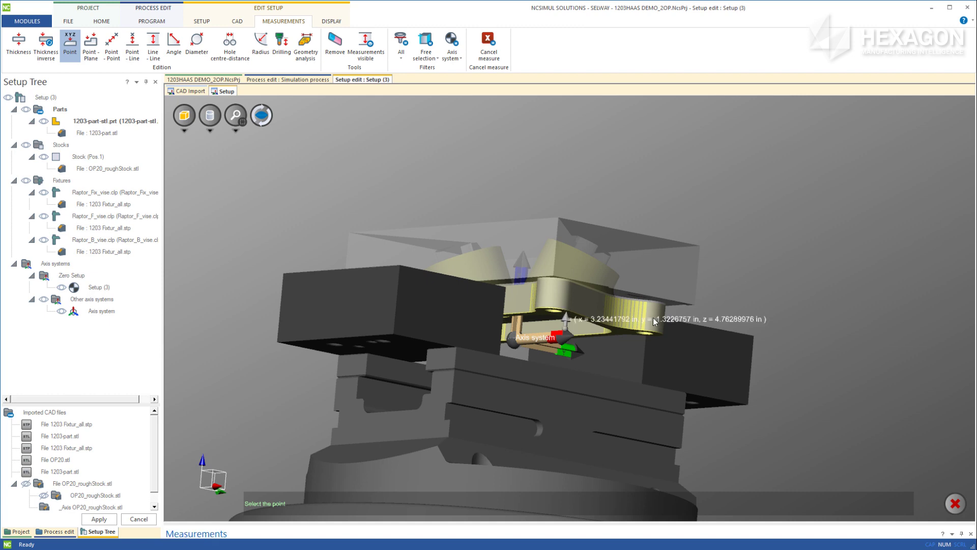
{"action": "key", "text": "Escape"}
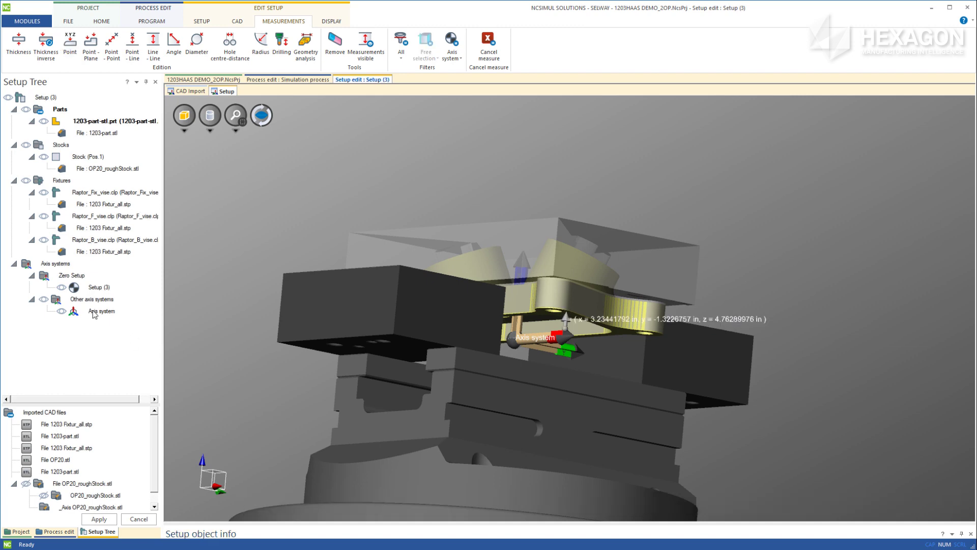
- Rename the new axis system to G55 and set its Z position to 4.762 in
{"action": "right_click", "coordinate": [94, 314]}
{"action": "left_click", "coordinate": [126, 317]}
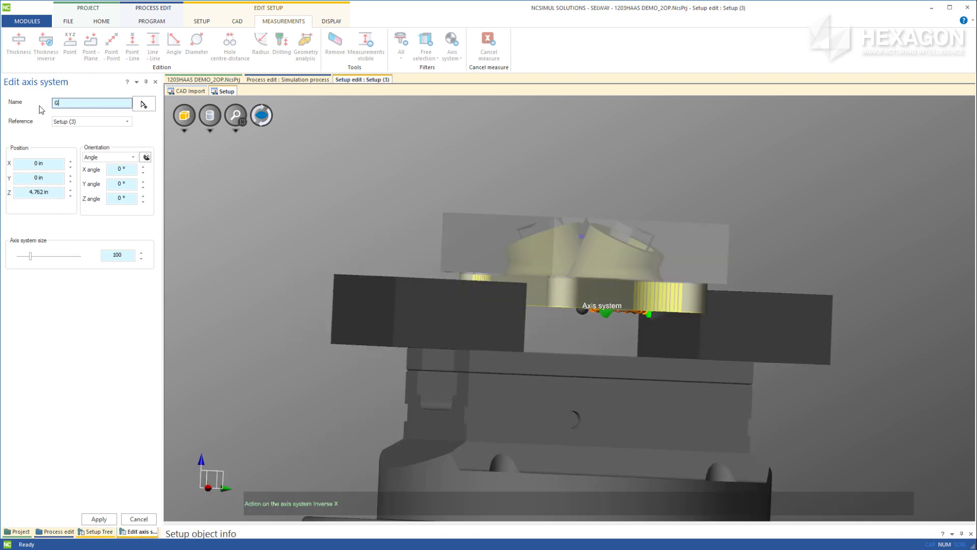
{"action": "left_click", "coordinate": [99, 520]}
- Add the Haas-UMC-750 machine to the simulation process
{"action": "left_click", "coordinate": [194, 43]}
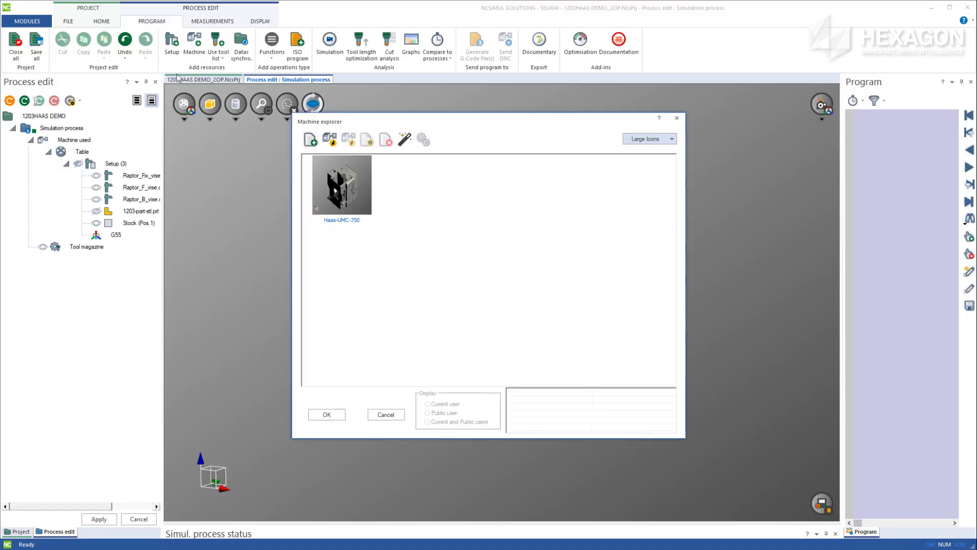
{"action": "left_click", "coordinate": [331, 176]}
{"action": "left_click", "coordinate": [326, 415]}
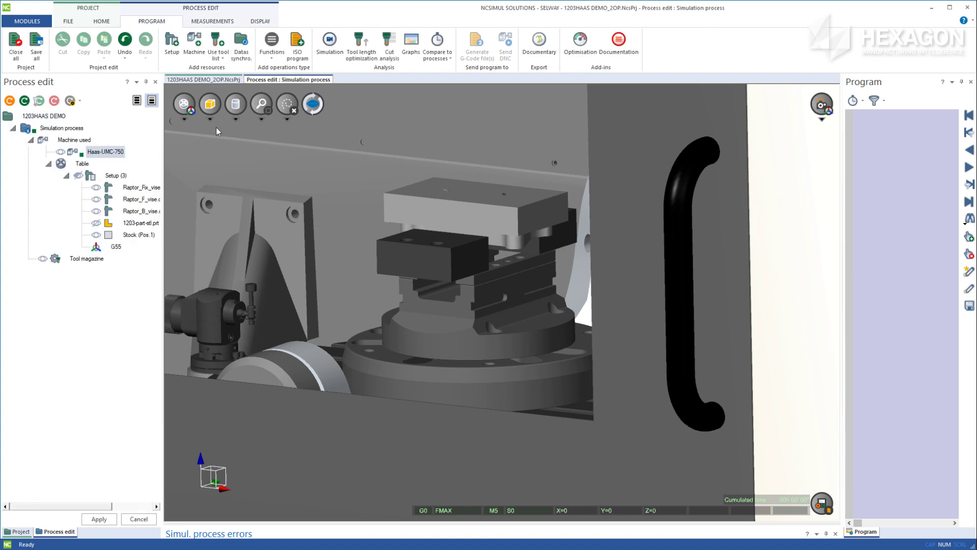
- Add an Initialization function with G54 as default origin and set the G55 origin through its automatic reference
{"action": "left_click", "coordinate": [269, 56]}
{"action": "left_click", "coordinate": [288, 73]}
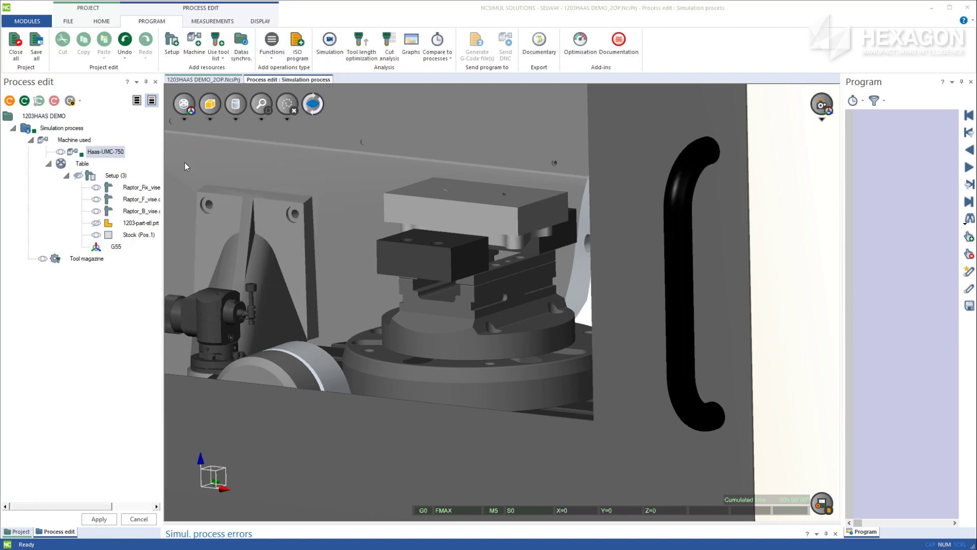
{"action": "left_click", "coordinate": [467, 182]}
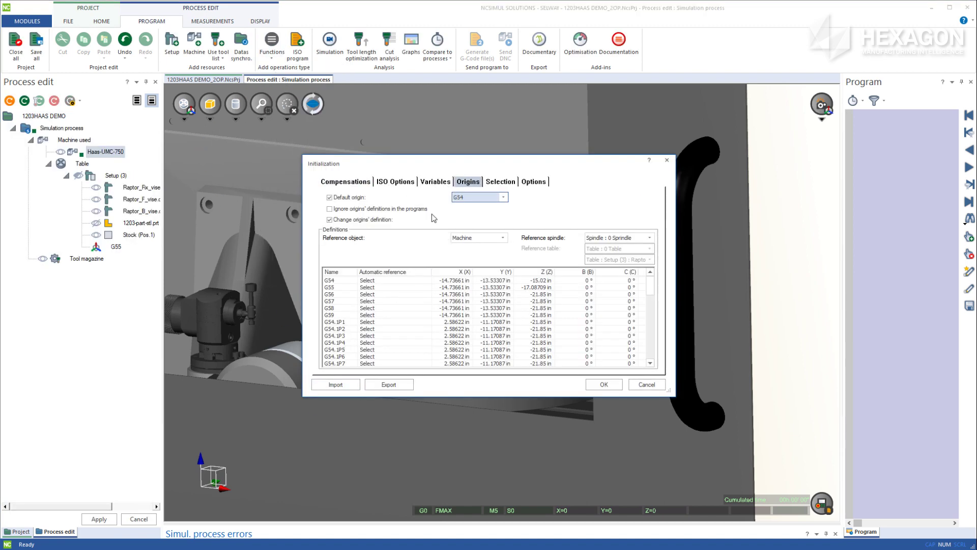
{"action": "left_click", "coordinate": [385, 289]}
{"action": "left_click", "coordinate": [392, 317]}
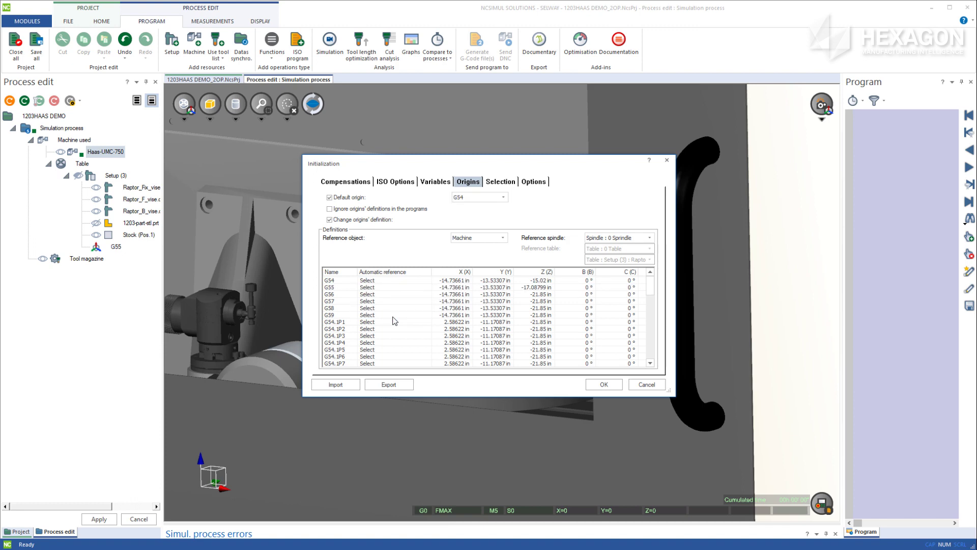
{"action": "left_click", "coordinate": [593, 387]}
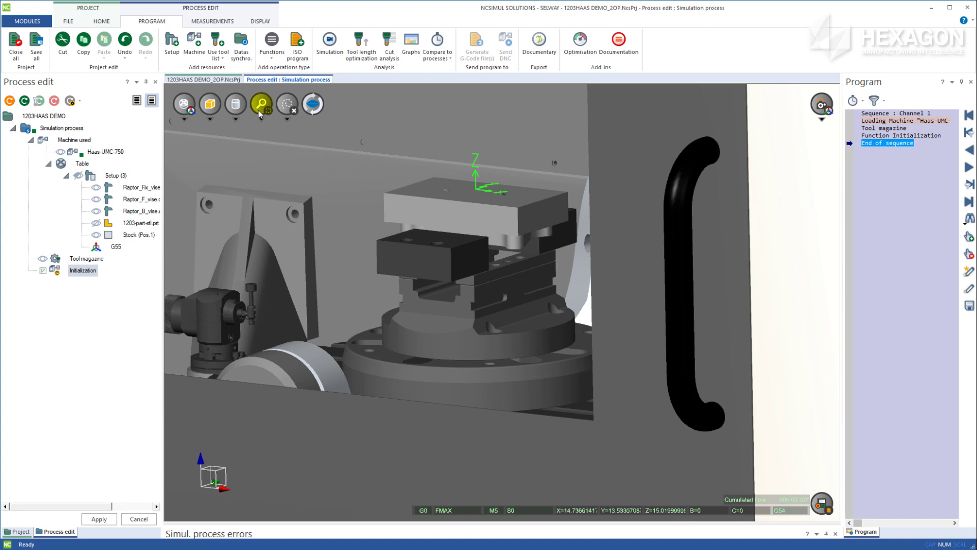
- Load the ISO program 1203 HAAS DEMO OP20.NC from the Tapes folder into the process
{"action": "left_click", "coordinate": [298, 44]}
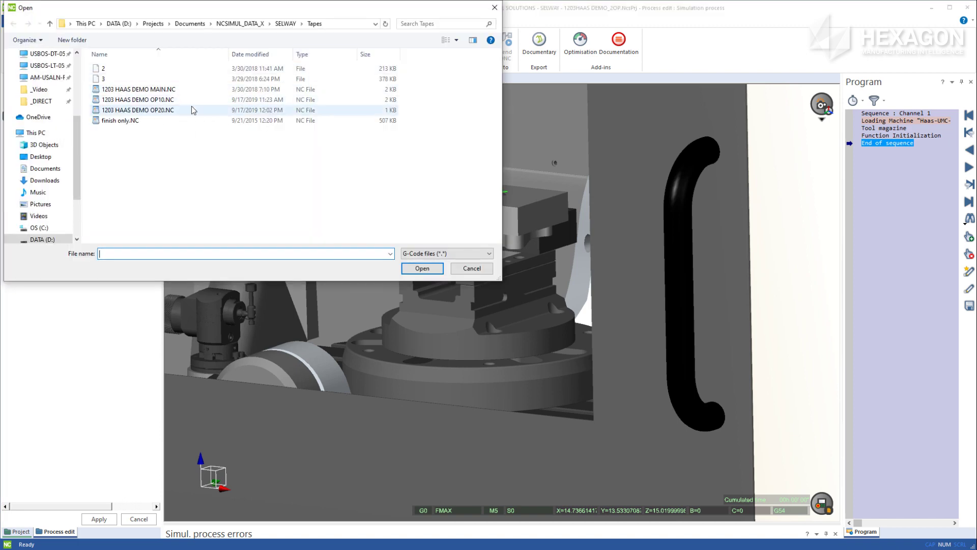
{"action": "left_click", "coordinate": [190, 110]}
{"action": "left_click", "coordinate": [427, 269]}
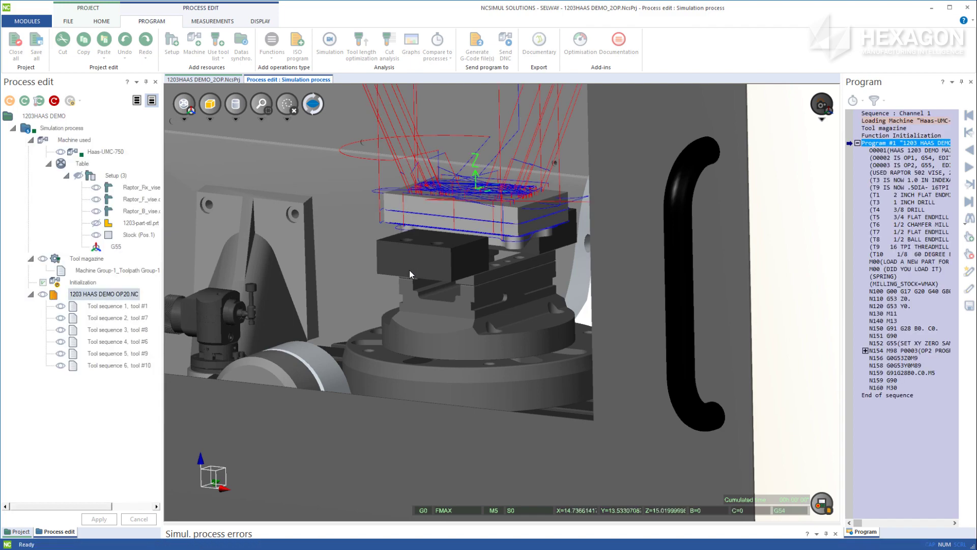
- Start the simulation of the OP20 program and examine the material removal on the stock up close
{"action": "mouse_move", "coordinate": [520, 206]}
{"action": "middle_mouse_down"}
{"action": "mouse_move", "coordinate": [519, 246]}
{"action": "mouse_move", "coordinate": [519, 202]}
{"action": "middle_mouse_up"}
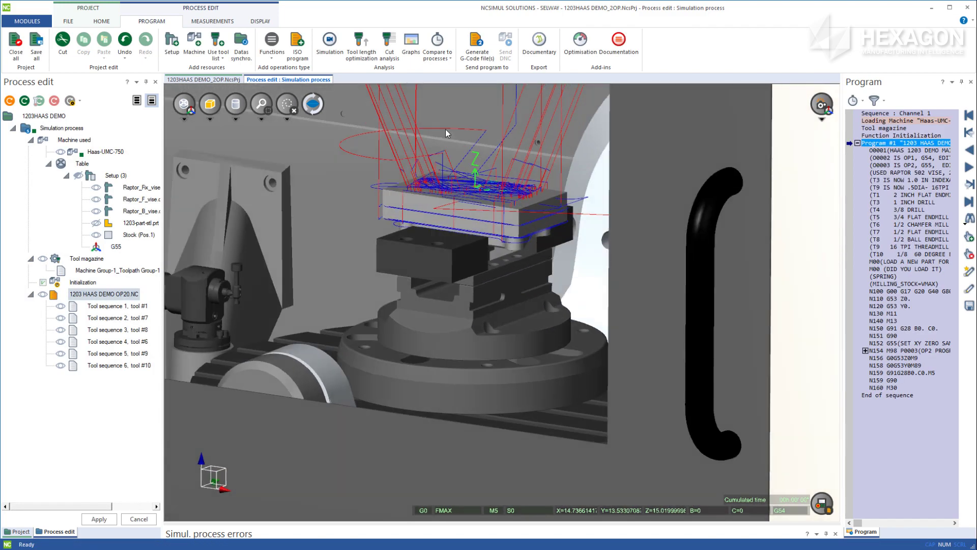
{"action": "left_click", "coordinate": [332, 46]}
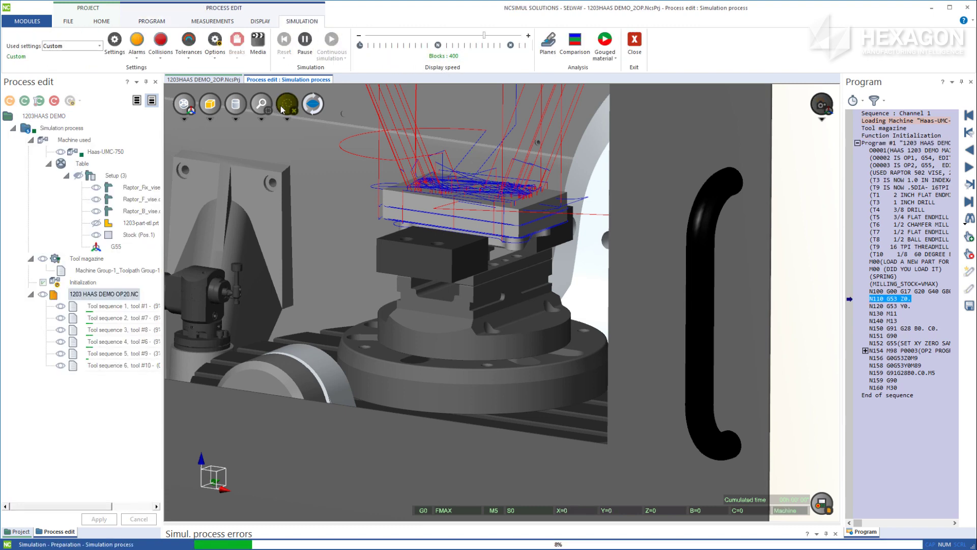
{"action": "scroll", "coordinate": [512, 227], "scroll_direction": "up", "scroll_amount": 5}
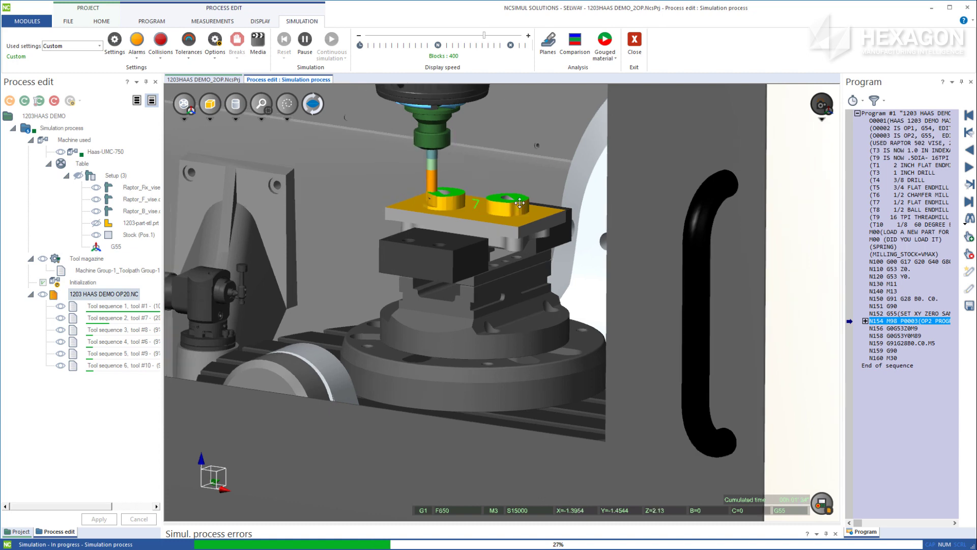
{"action": "scroll", "coordinate": [509, 305], "scroll_direction": "up", "scroll_amount": 5}
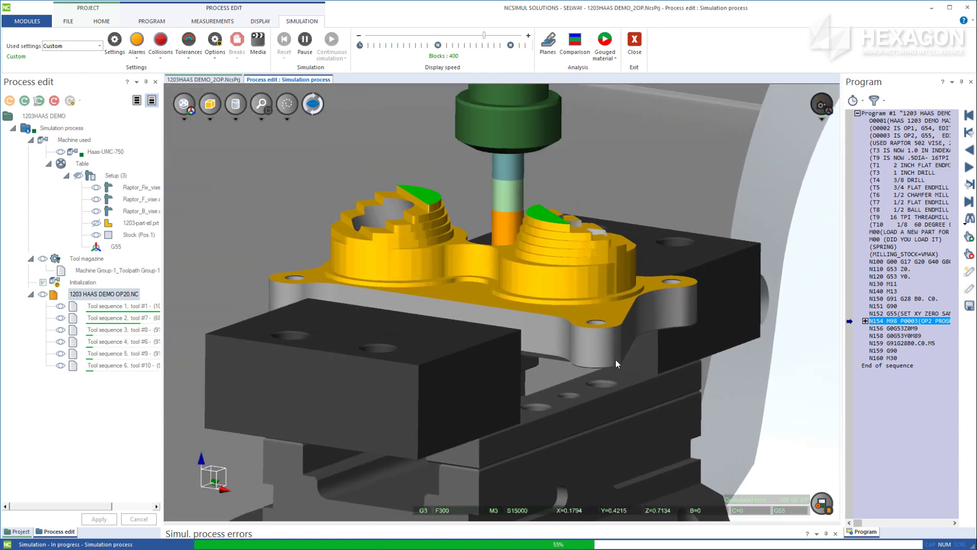
{"action": "middle_click_drag", "start_coordinate": [612, 360], "coordinate": [603, 256]}
- Split the 3D display into side-by-side machine and part views and frame the machining closely in the part view
{"action": "left_click", "coordinate": [260, 21]}
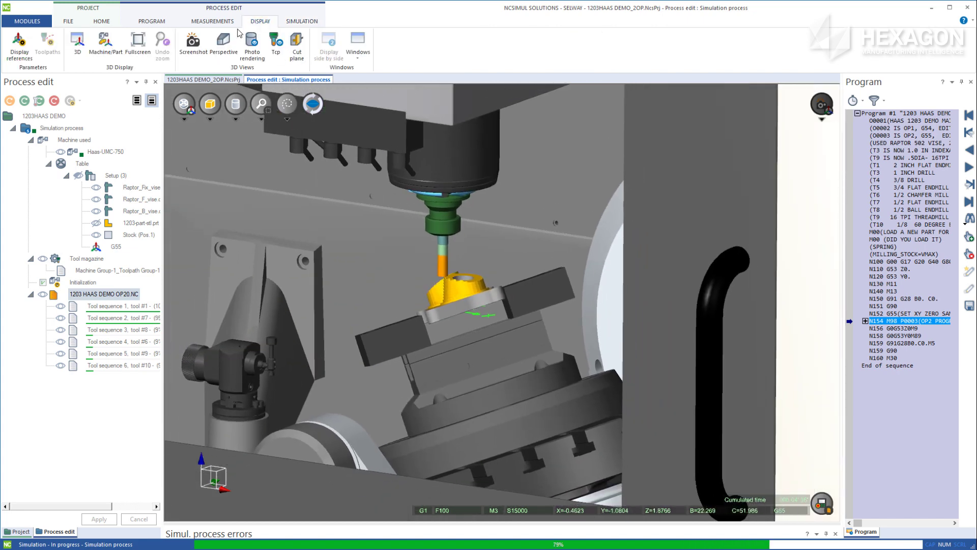
{"action": "left_click", "coordinate": [103, 49]}
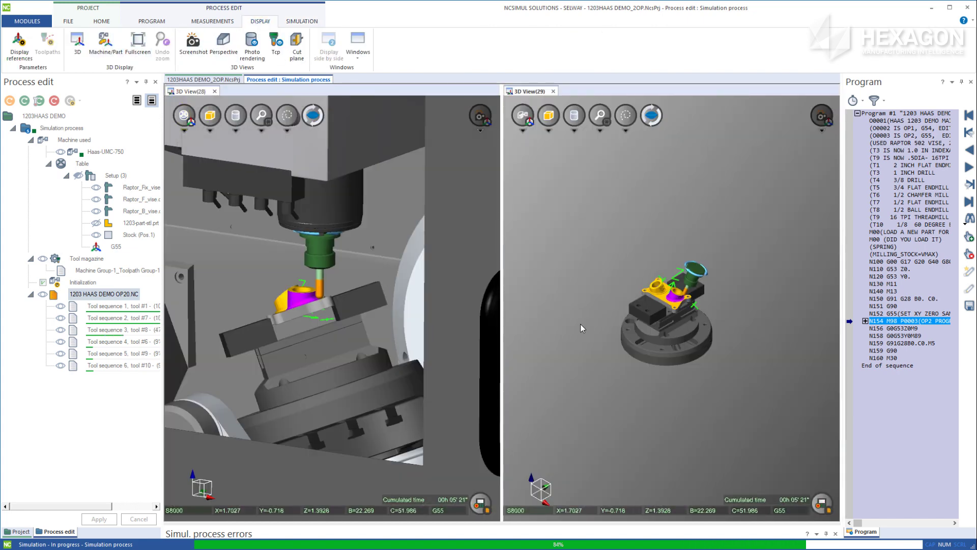
{"action": "scroll", "coordinate": [638, 311], "scroll_direction": "up", "scroll_amount": 5}
{"action": "scroll", "coordinate": [638, 311], "scroll_direction": "up", "scroll_amount": 4}
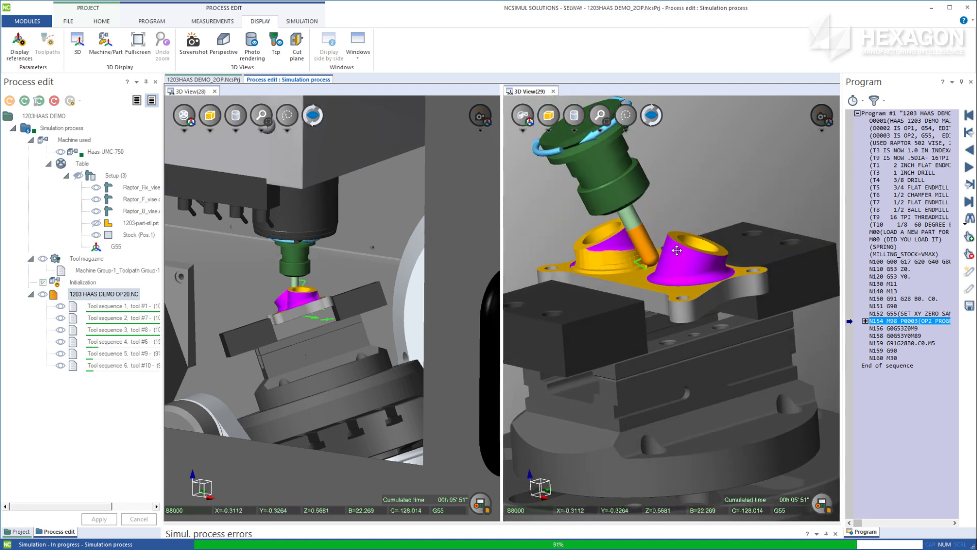
{"action": "middle_click_drag", "start_coordinate": [330, 349], "coordinate": [341, 349]}
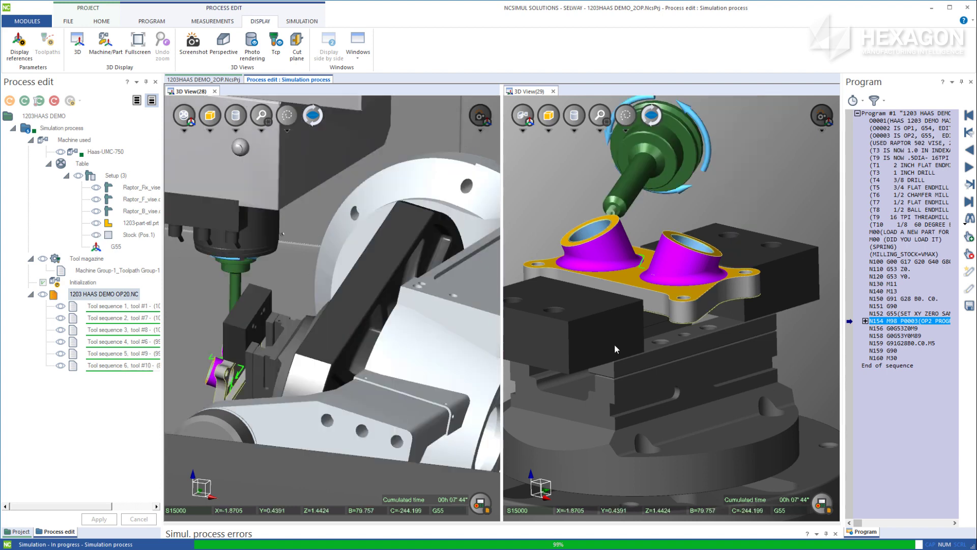
- Run a comparison of the machined stock against the 1203-part-stl.prt design and inspect it from above
{"action": "left_click", "coordinate": [302, 21]}
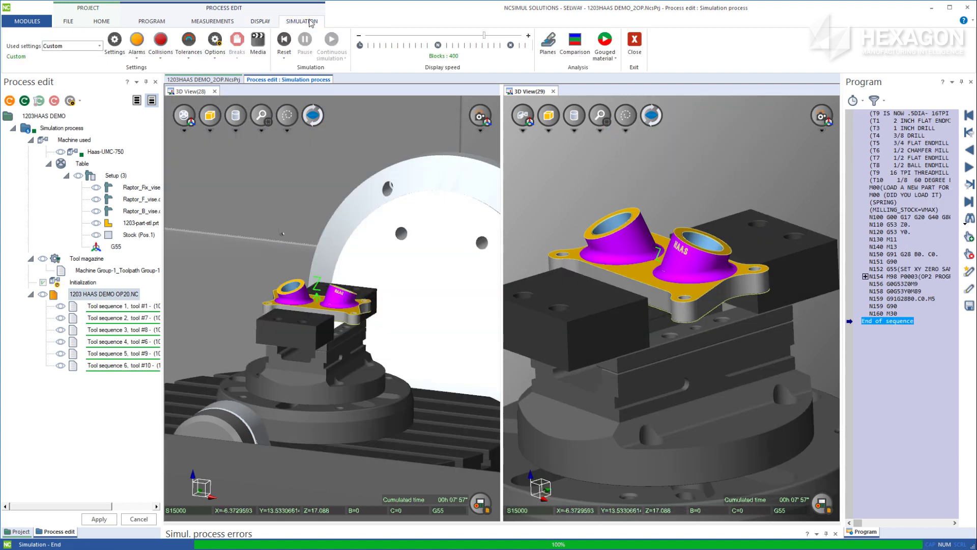
{"action": "left_click", "coordinate": [583, 54]}
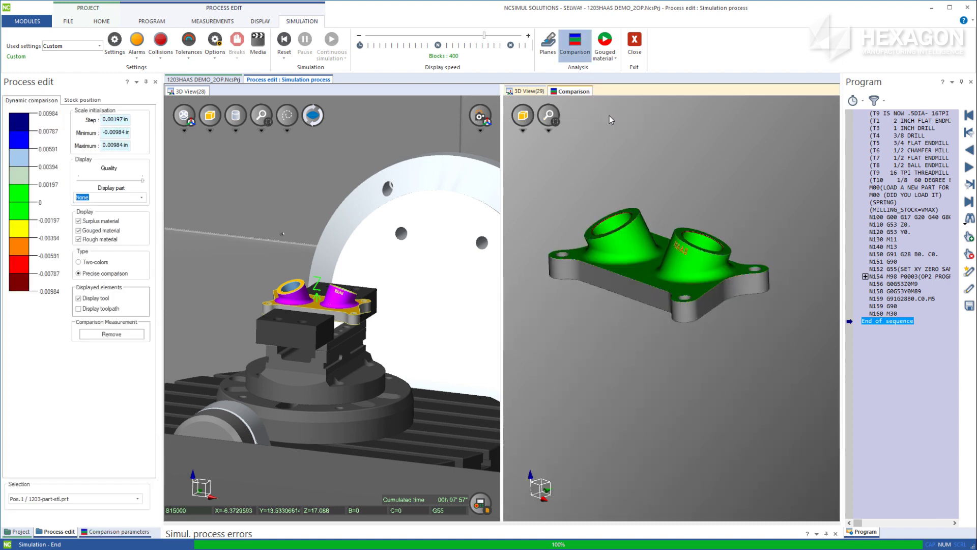
{"action": "left_click_drag", "start_coordinate": [626, 316], "coordinate": [630, 369]}
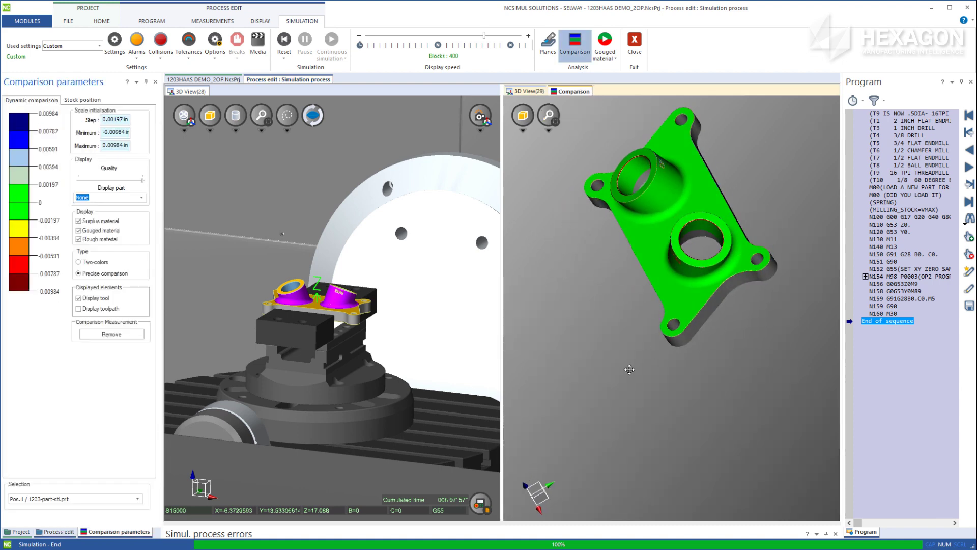